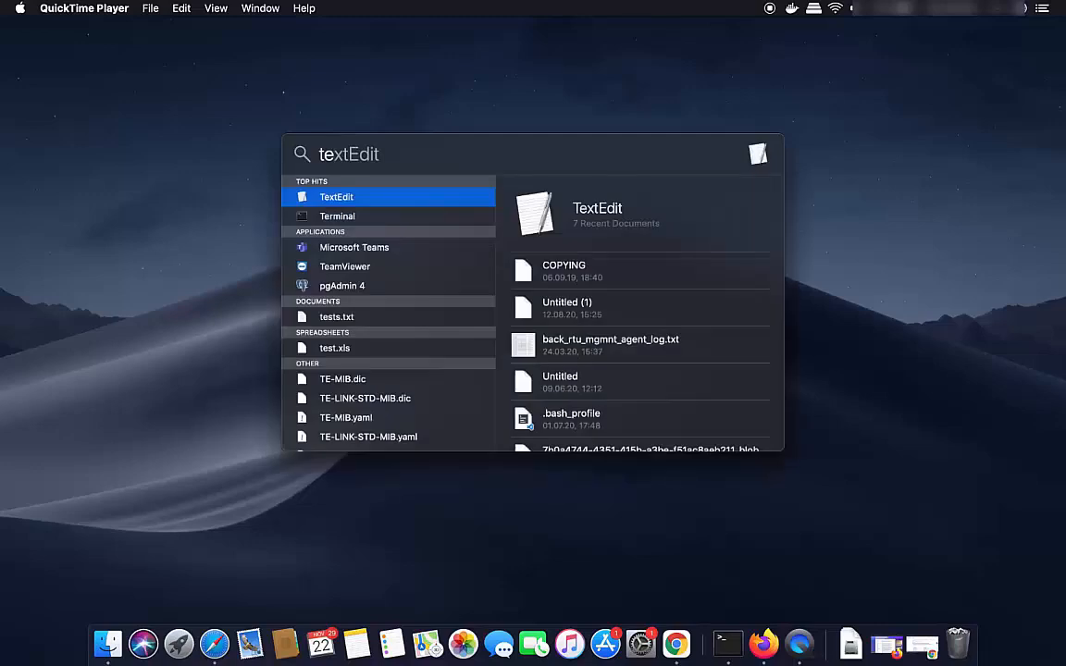
- Check the installed Java version in Terminal with java --version, and close the terminal window
type("rmi")
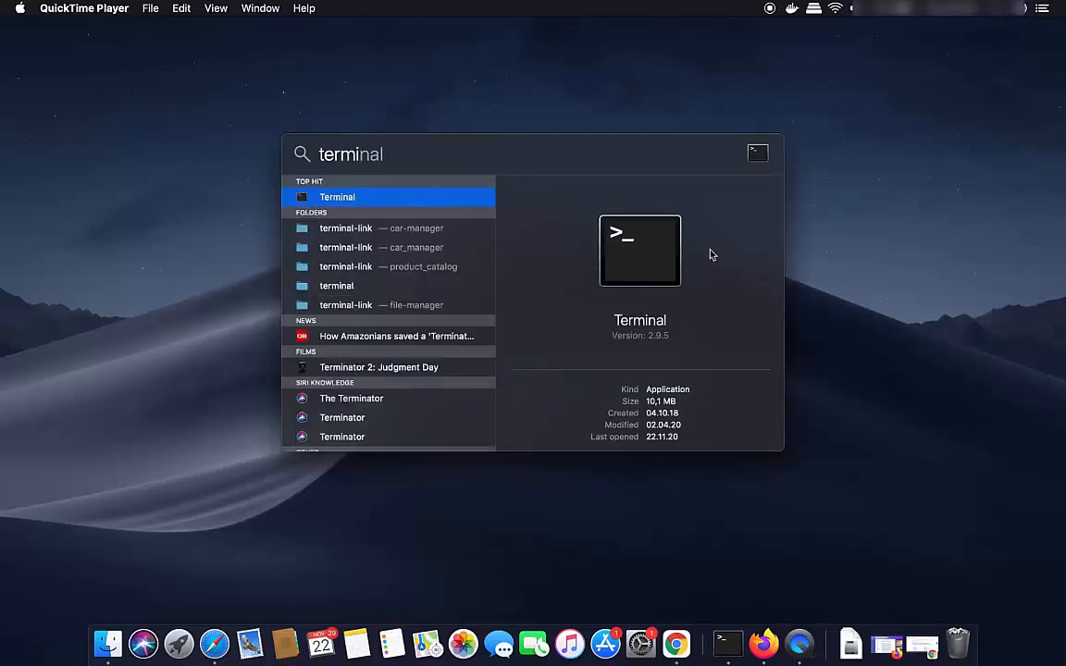
key("Return")
type("ja")
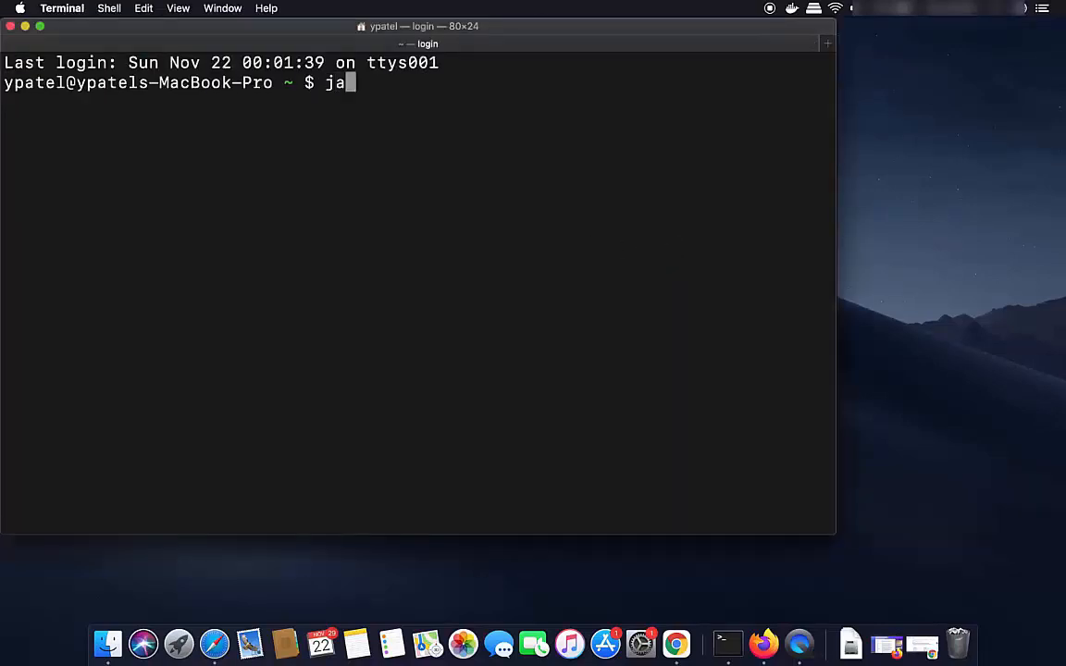
type("va --")
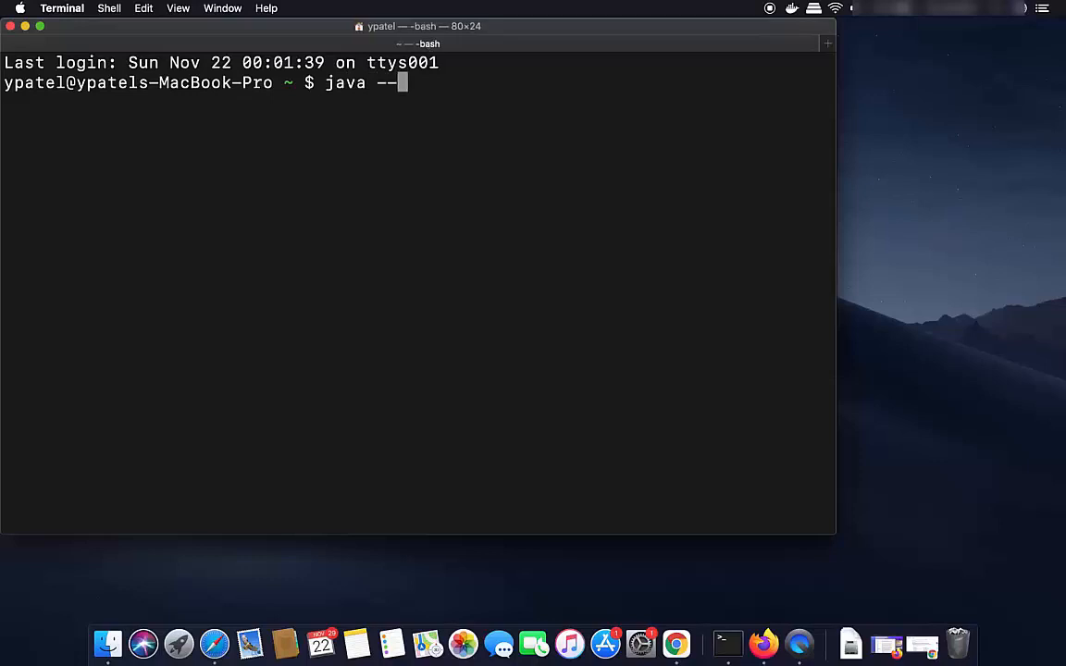
type("version")
key("Return")
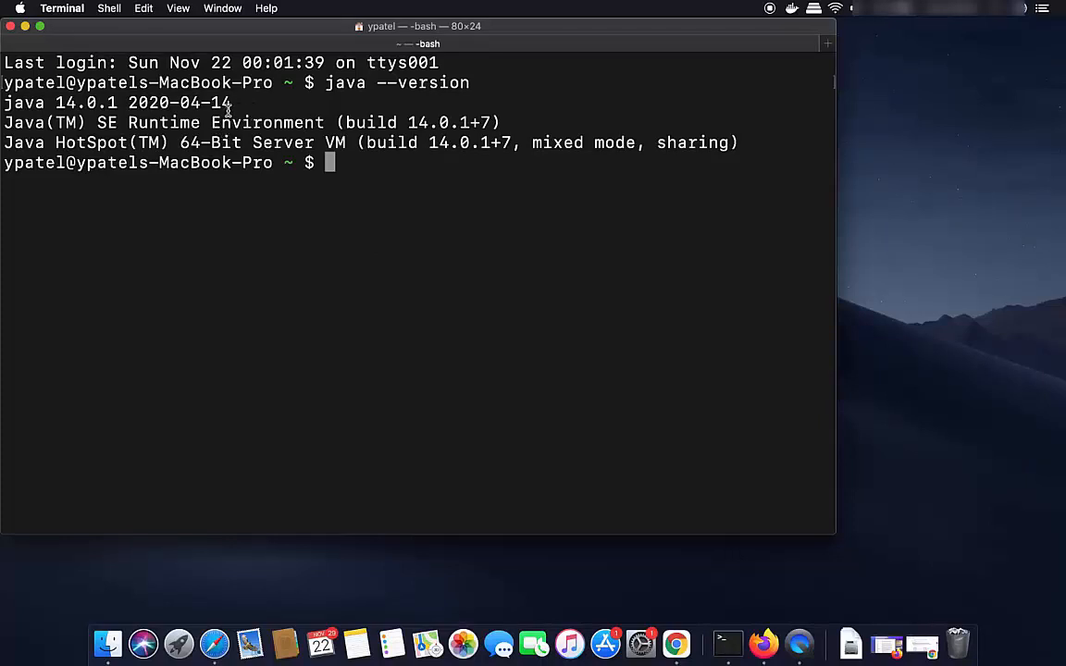
left_click(10, 27)
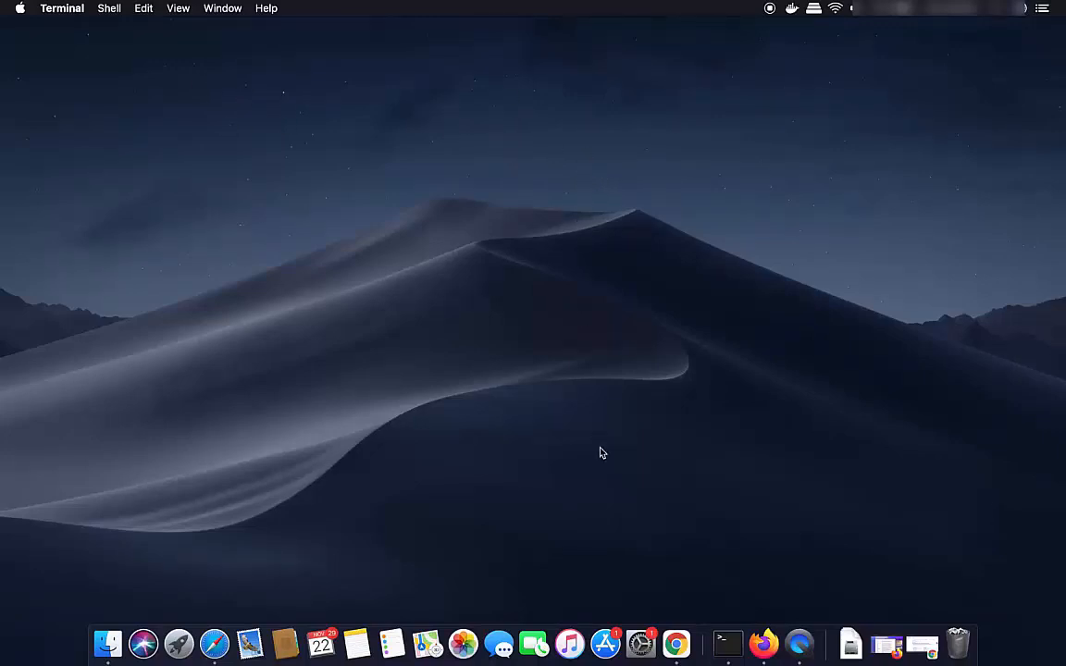
- Switch to Chrome, open the eclipse.org site from the search results and allow its cookies
left_click(675, 646)
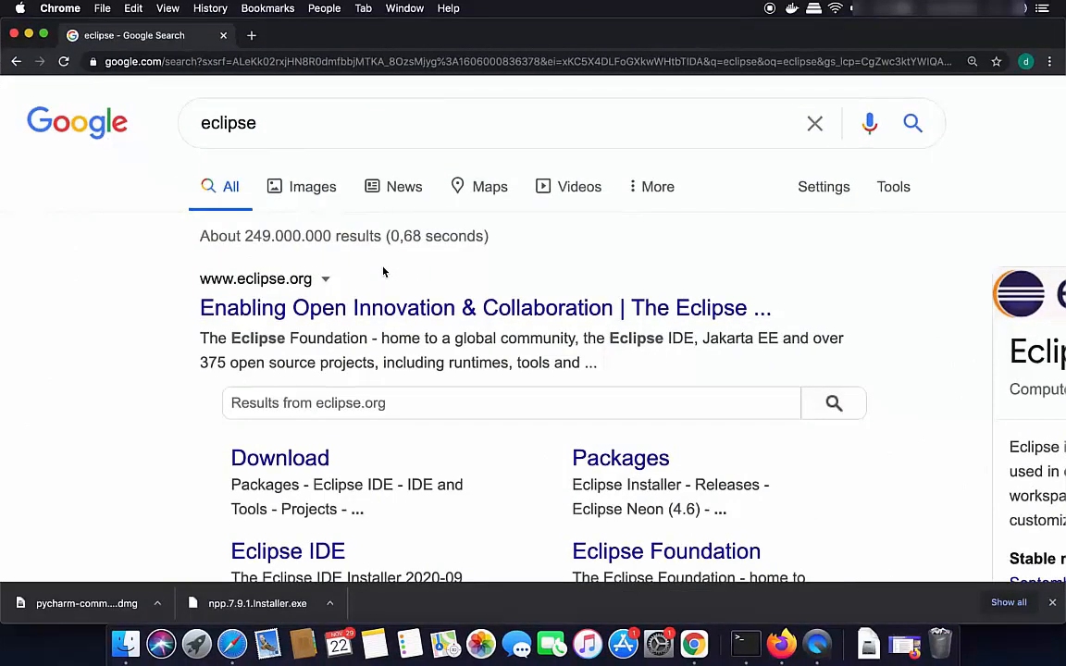
left_click(296, 129)
left_click(53, 222)
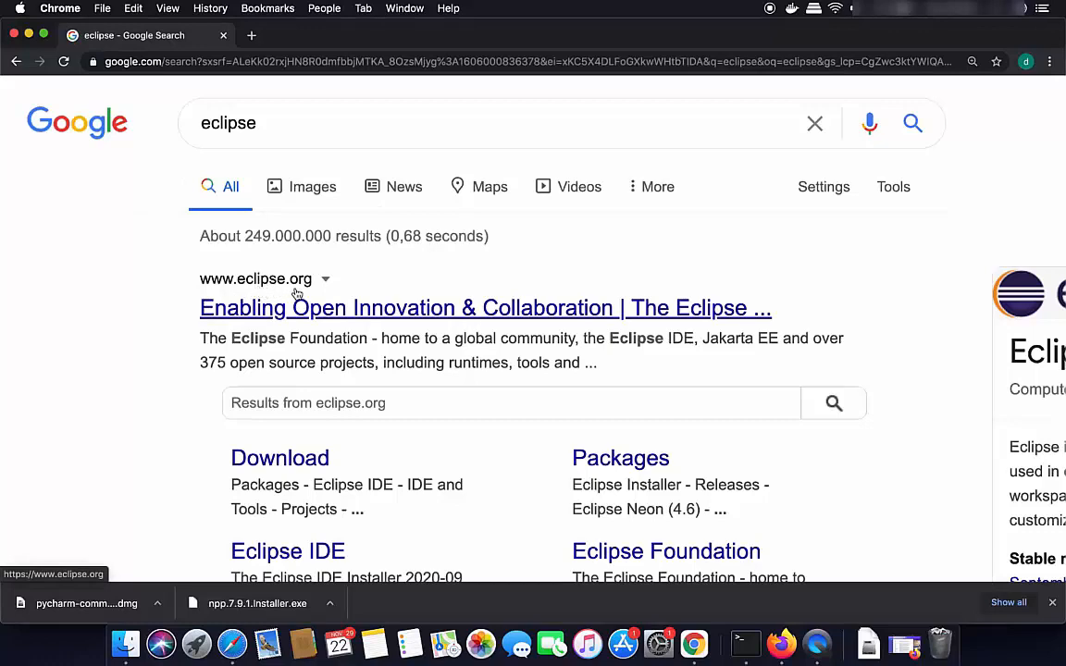
left_click(313, 315)
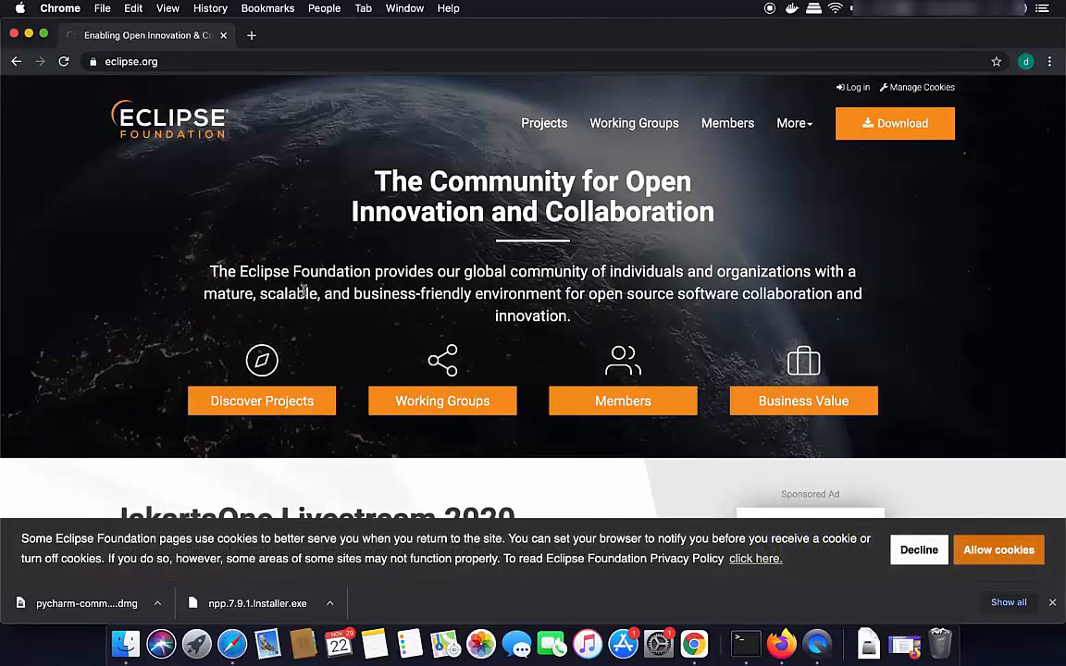
left_click(998, 549)
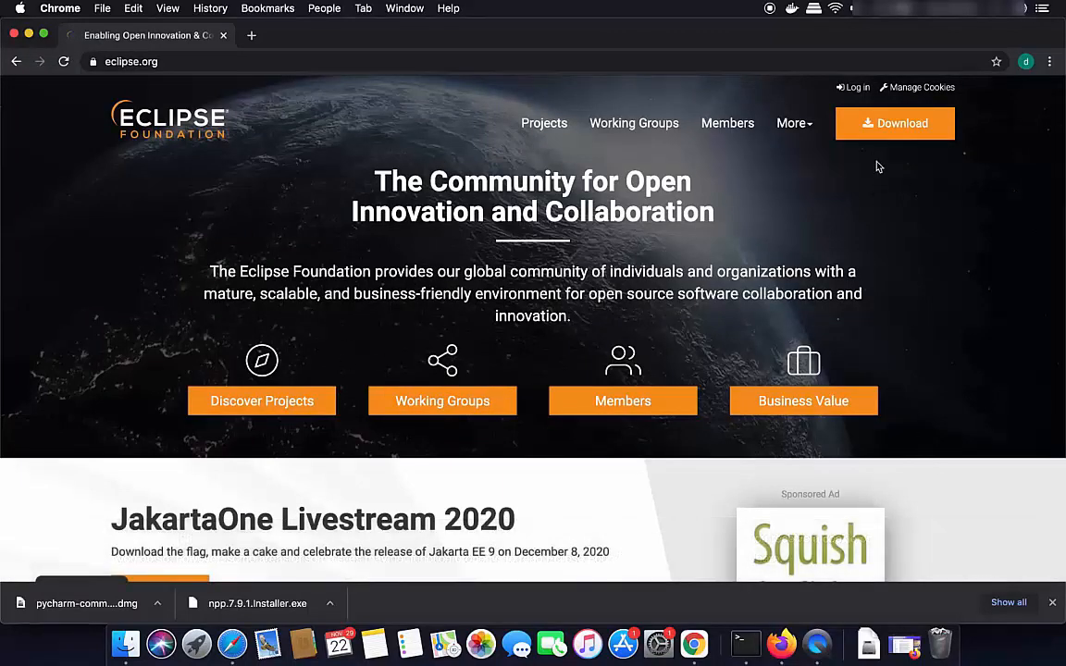
- Download the Eclipse IDE 2020-09 x86_64 installer, eclipse-inst-jre-mac64.dmg, from the site's downloads page using the suggested mirror
left_click(883, 128)
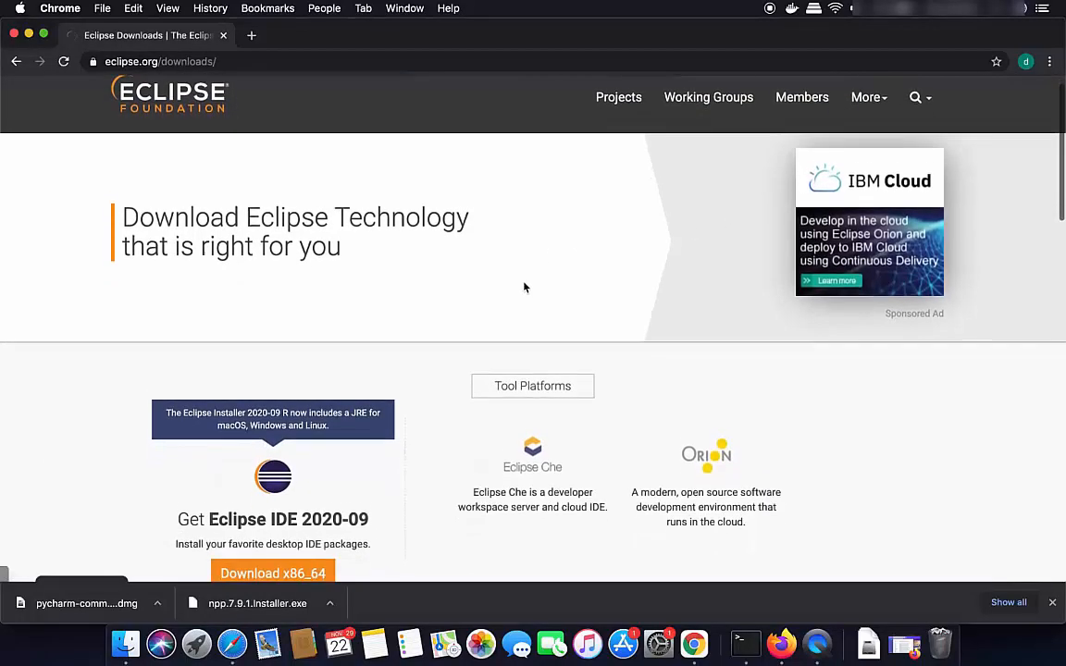
scroll(524, 288, "down", 3)
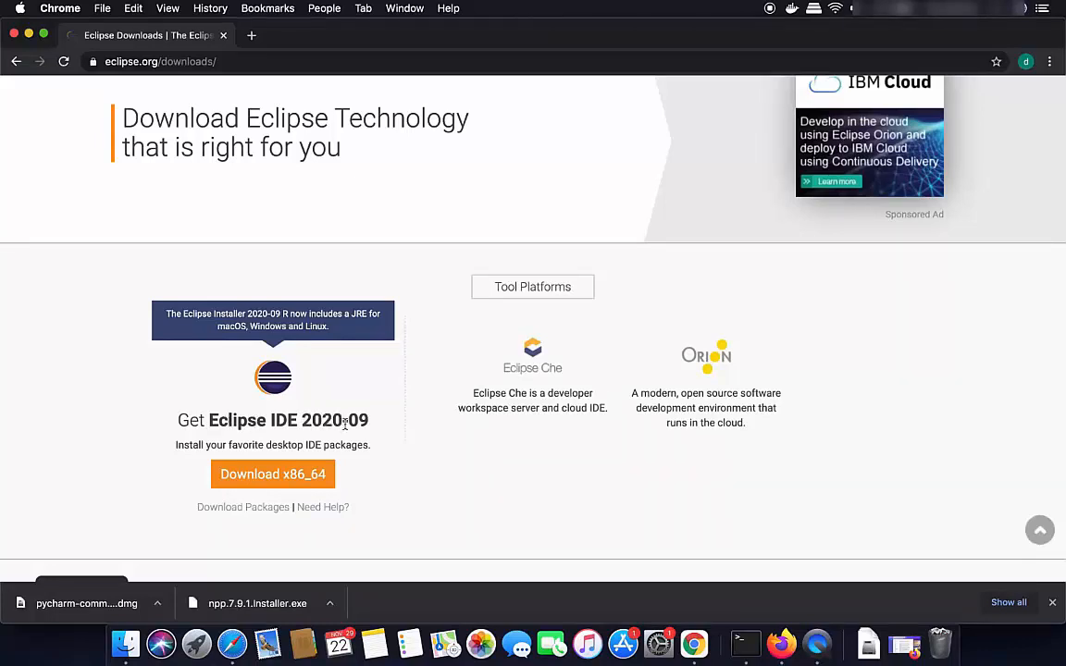
left_click(288, 475)
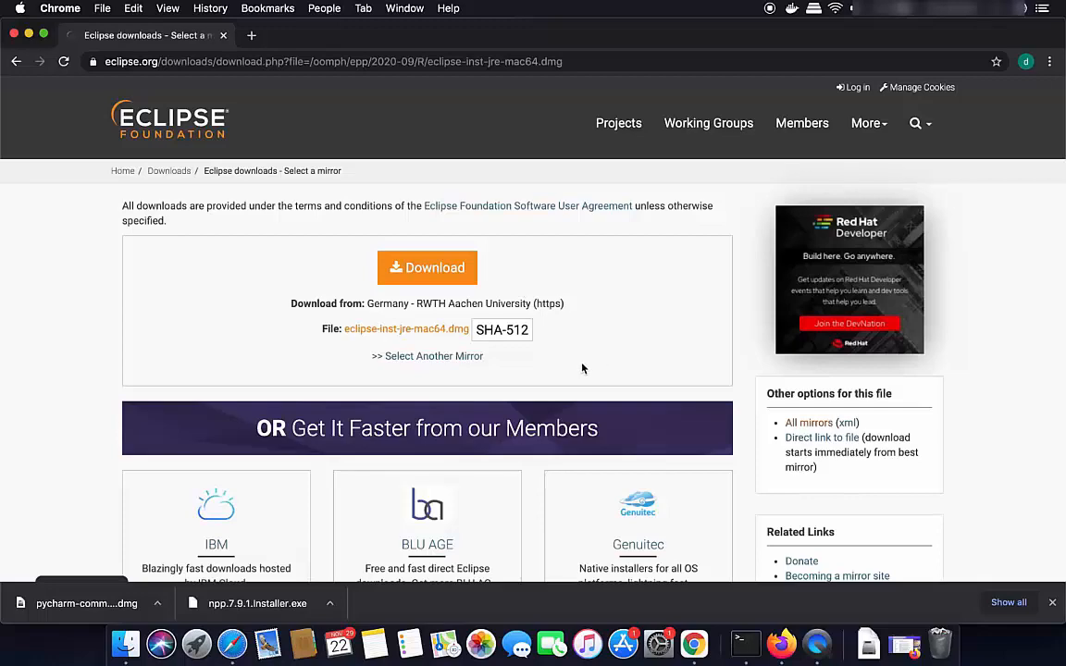
scroll(583, 368, "down", 2)
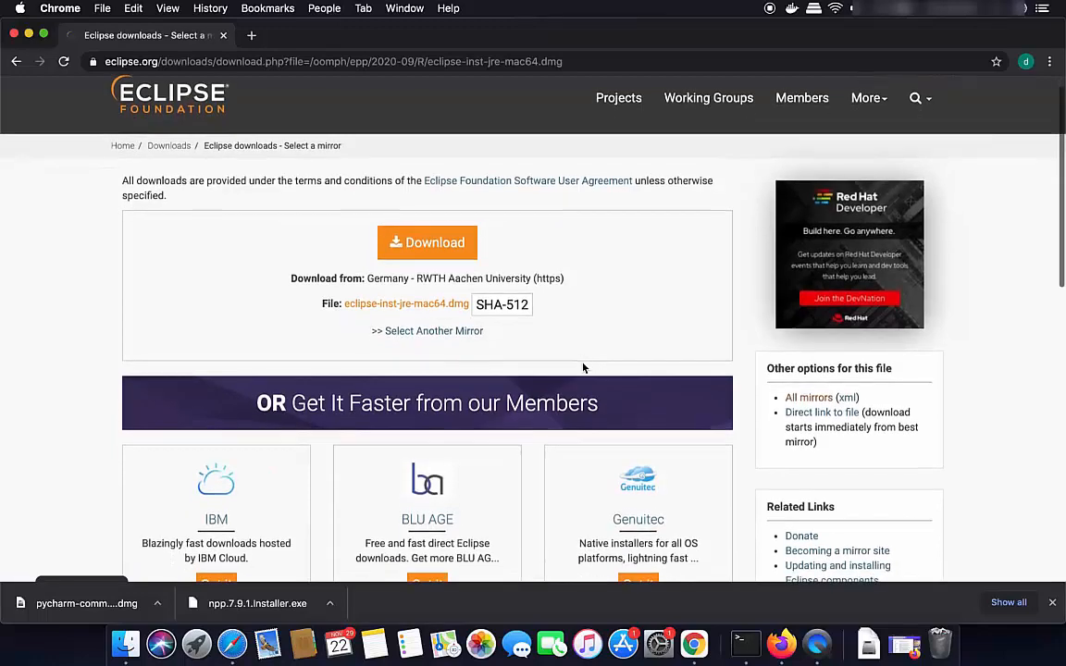
scroll(583, 368, "down", 1)
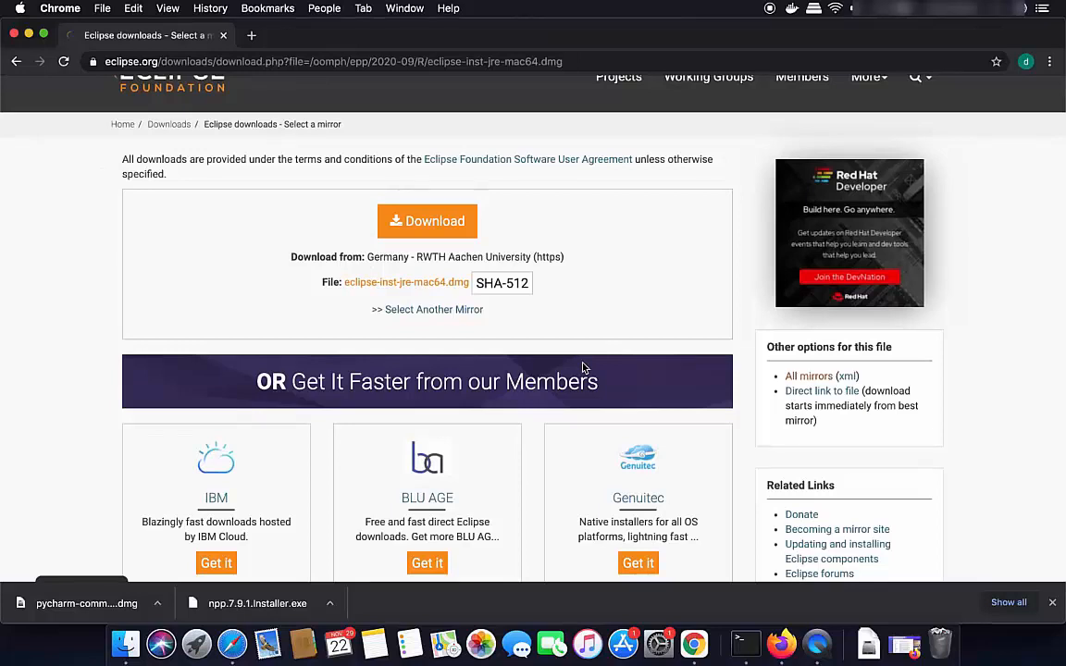
left_click(429, 222)
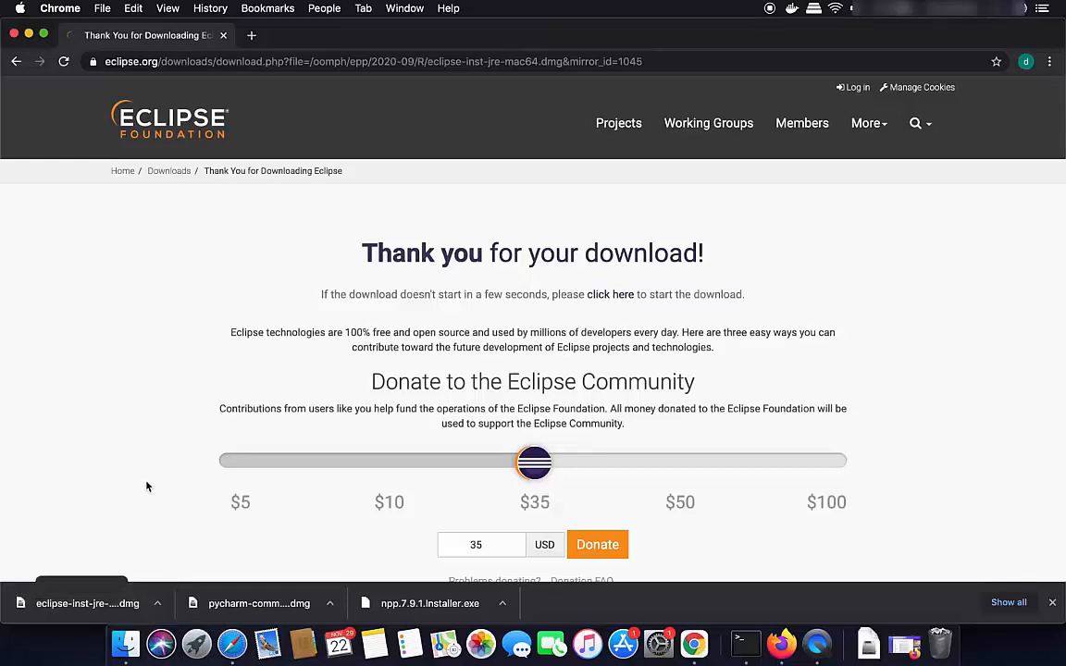
- Open the downloaded eclipse-inst-jre disk image, minimize the browser and copy Eclipse Installer into the Applications folder
left_click(74, 609)
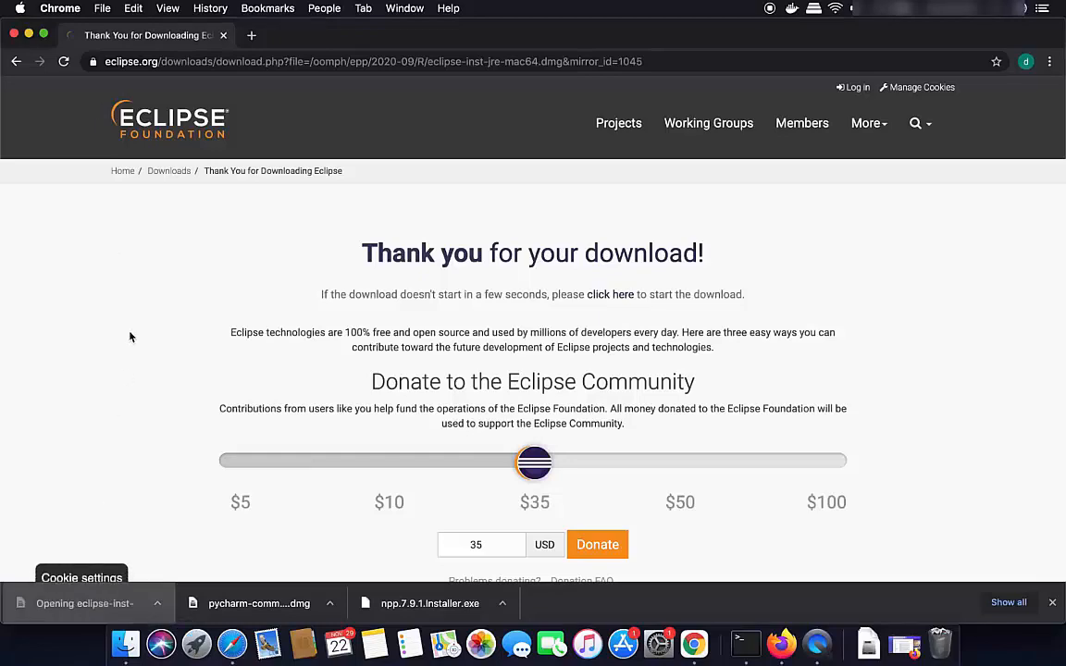
left_click(29, 35)
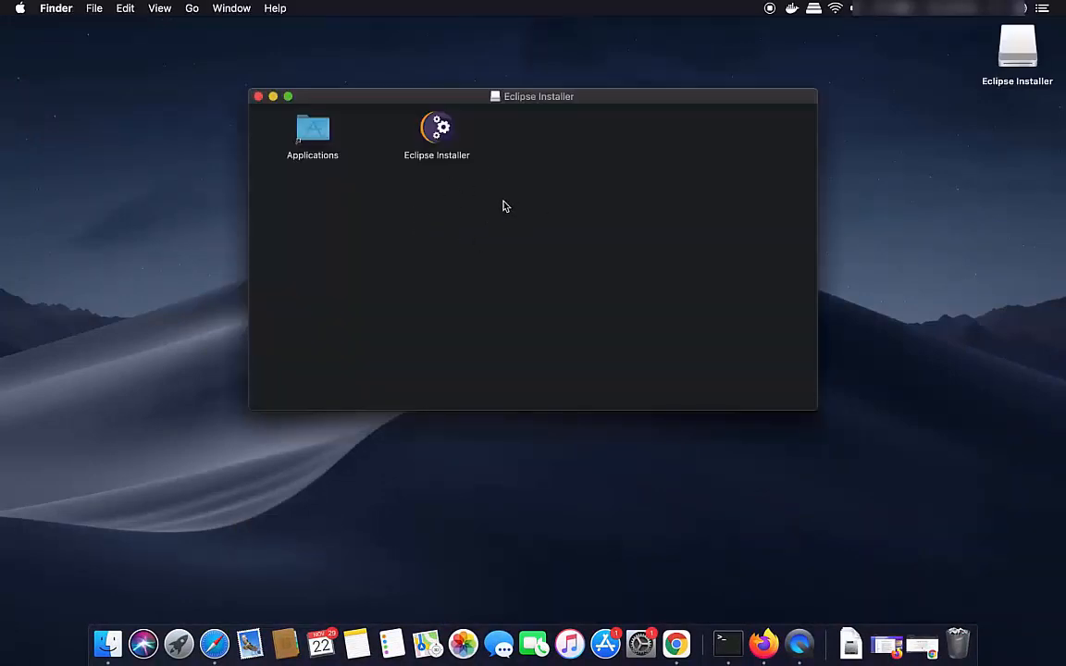
left_click(432, 136)
key("space")
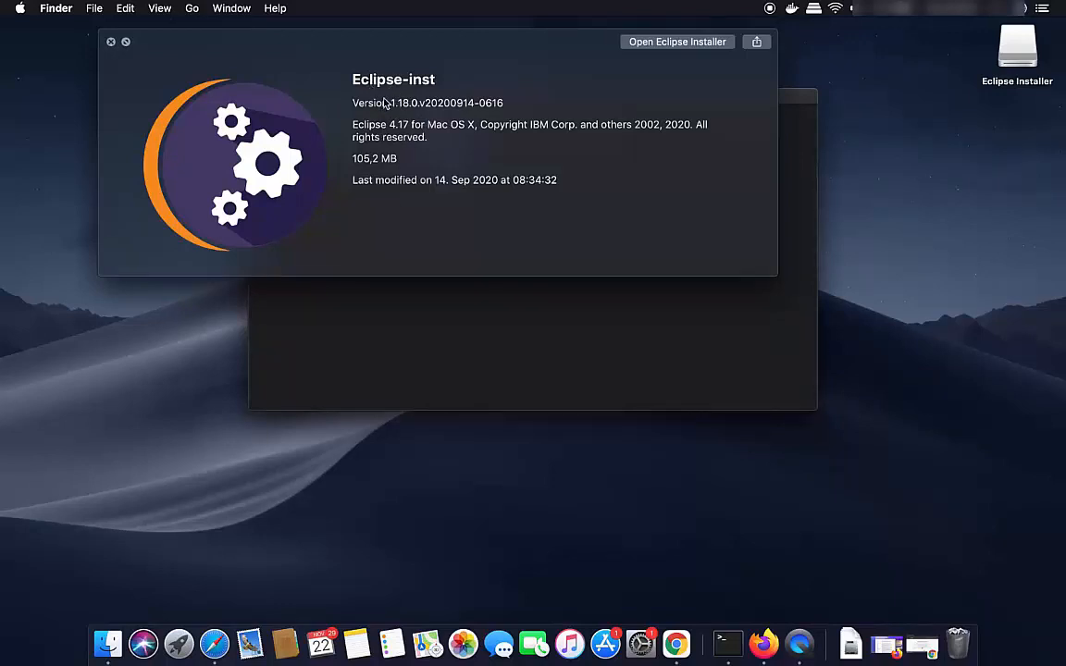
left_click(110, 41)
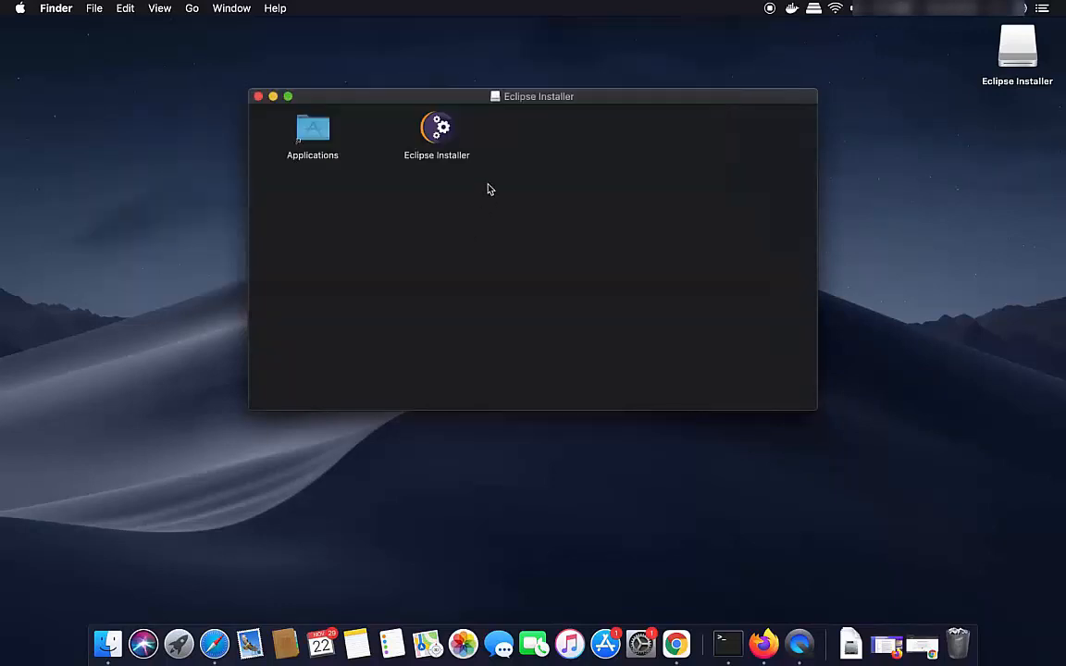
left_click_drag(490, 188, 404, 119)
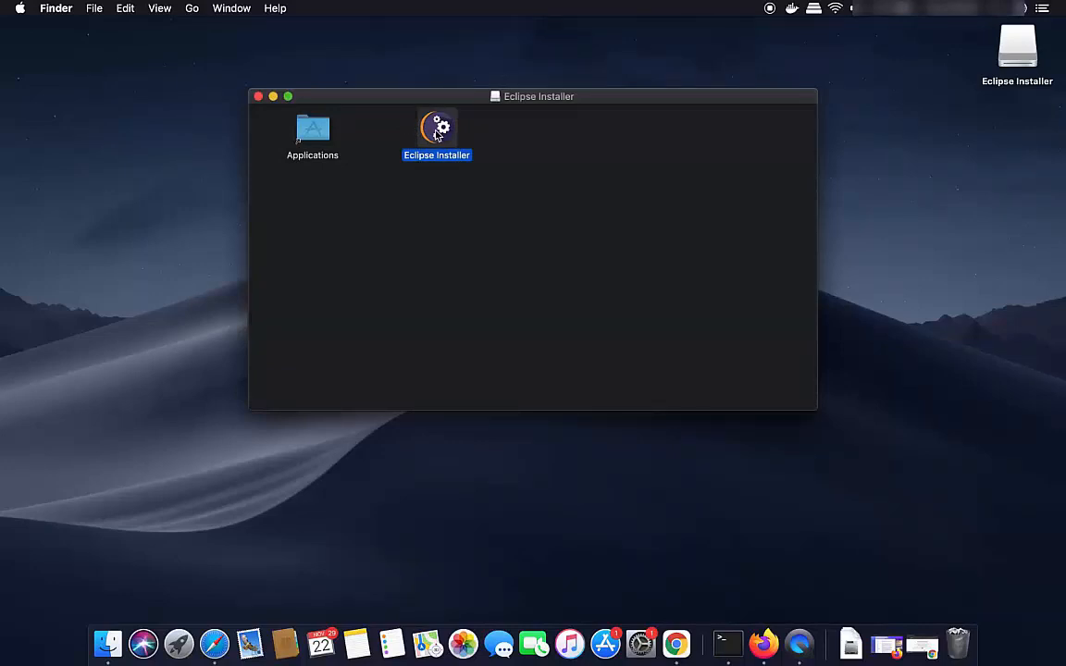
left_click_drag(438, 135, 312, 135)
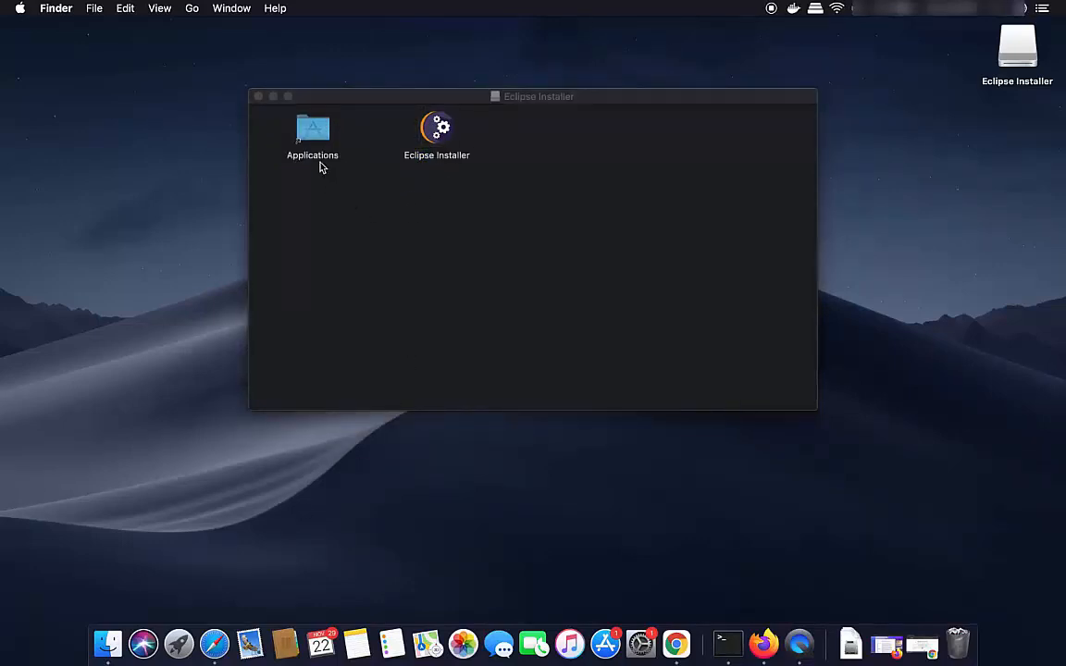
- Launch Eclipse Installer from the installed applications, minimize the disk image window and allow the downloaded app to open
left_click(179, 643)
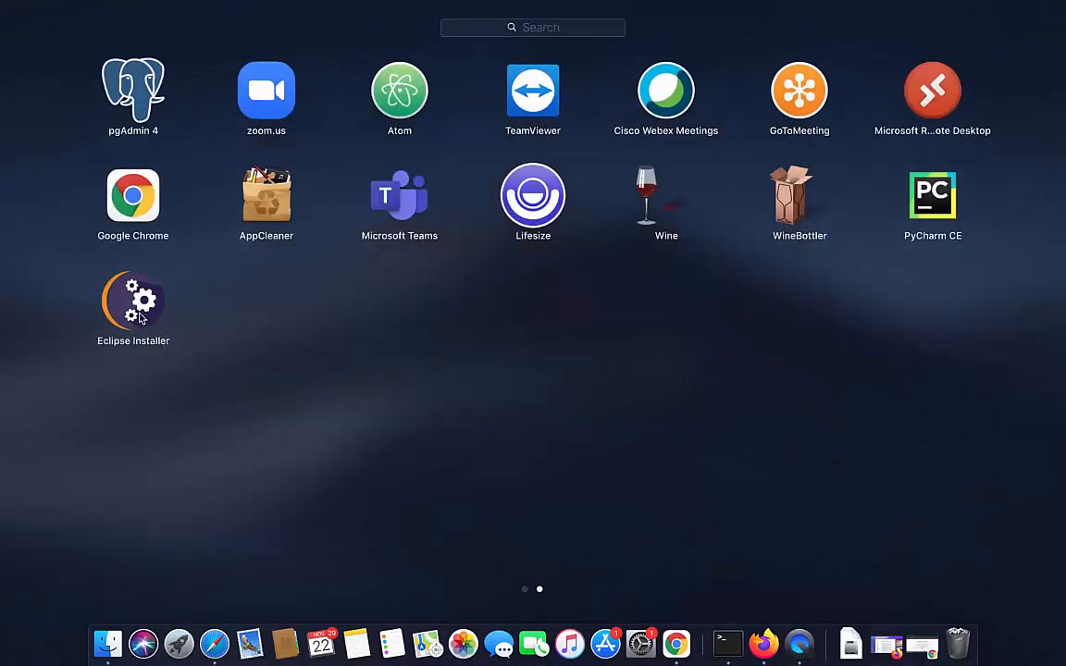
left_click(137, 305)
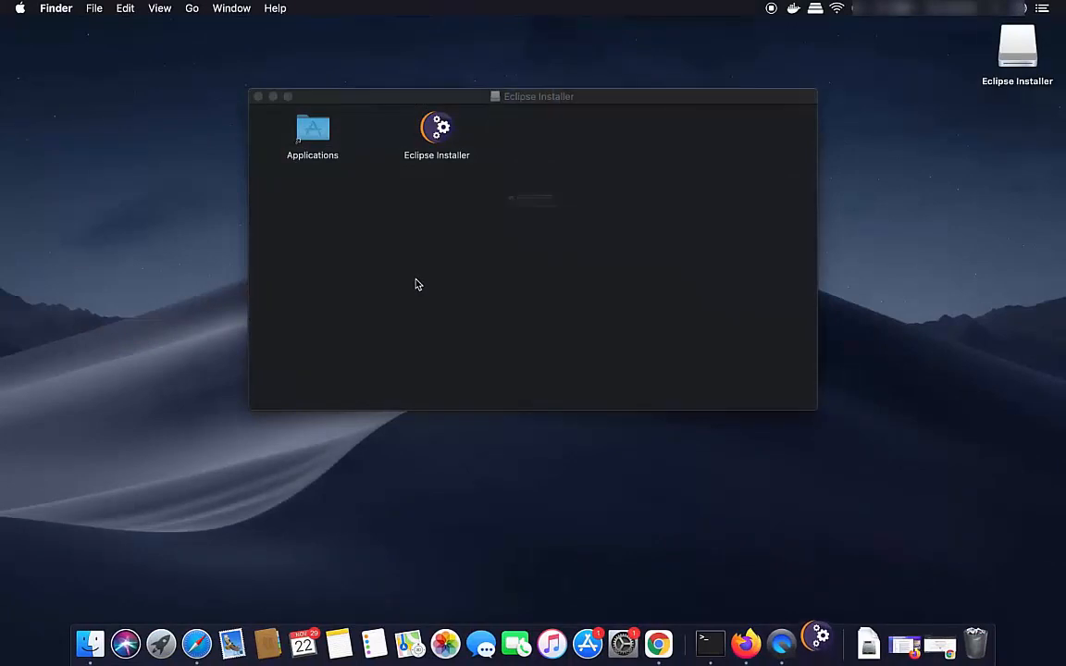
left_click(273, 97)
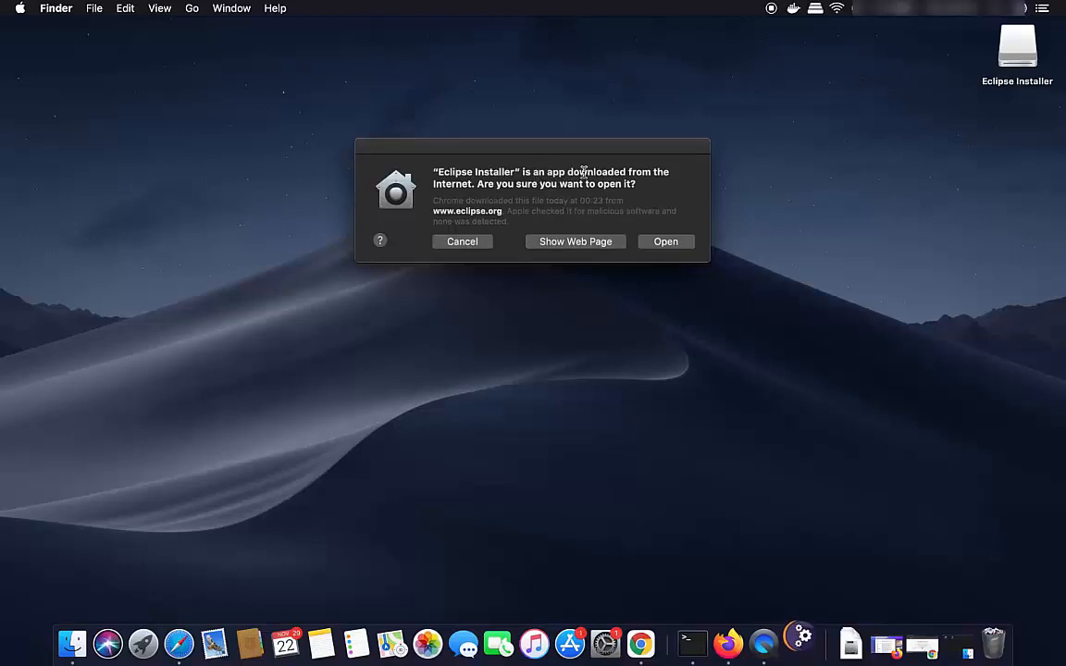
left_click(662, 247)
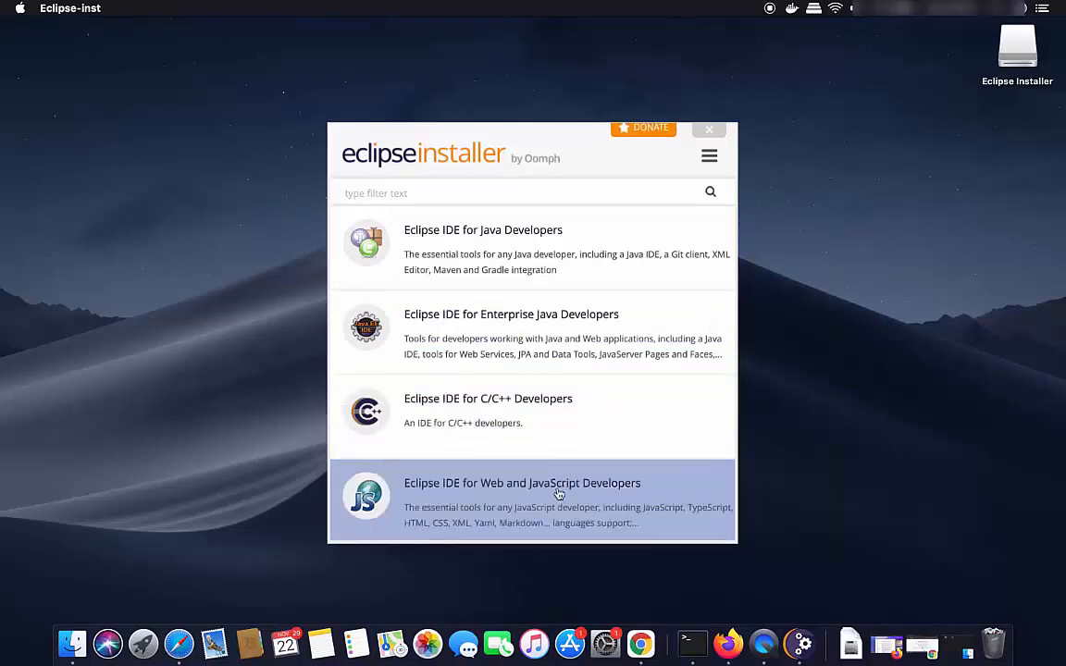
- Look through the available Eclipse packages and choose Eclipse IDE for Java Developers
scroll(555, 495, "down", 5)
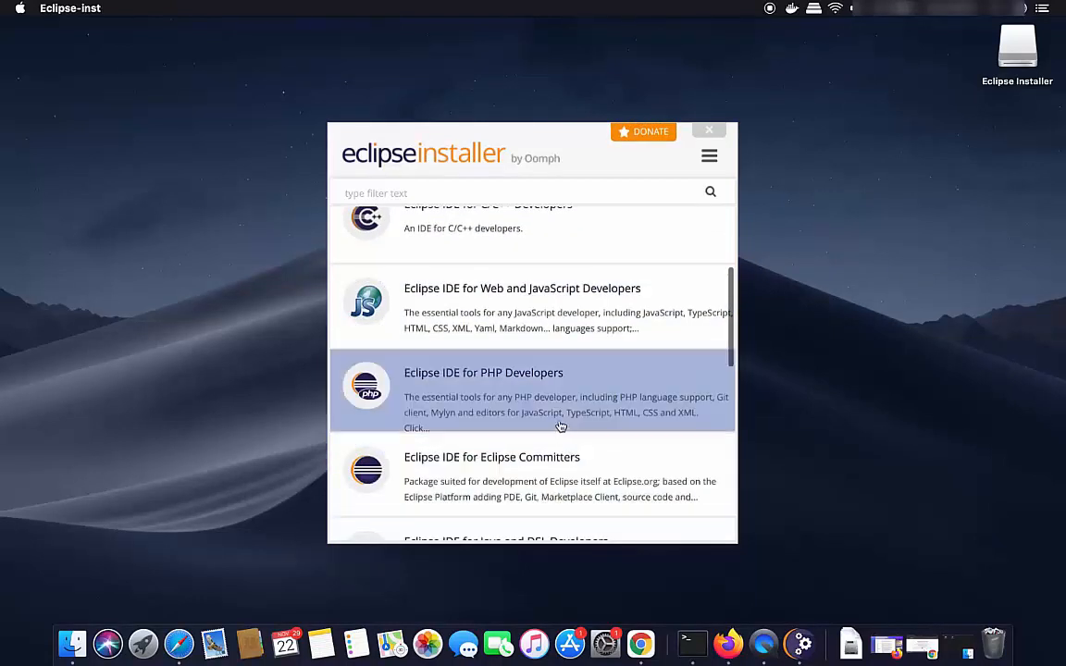
scroll(546, 463, "up", 5)
scroll(538, 494, "down", 3)
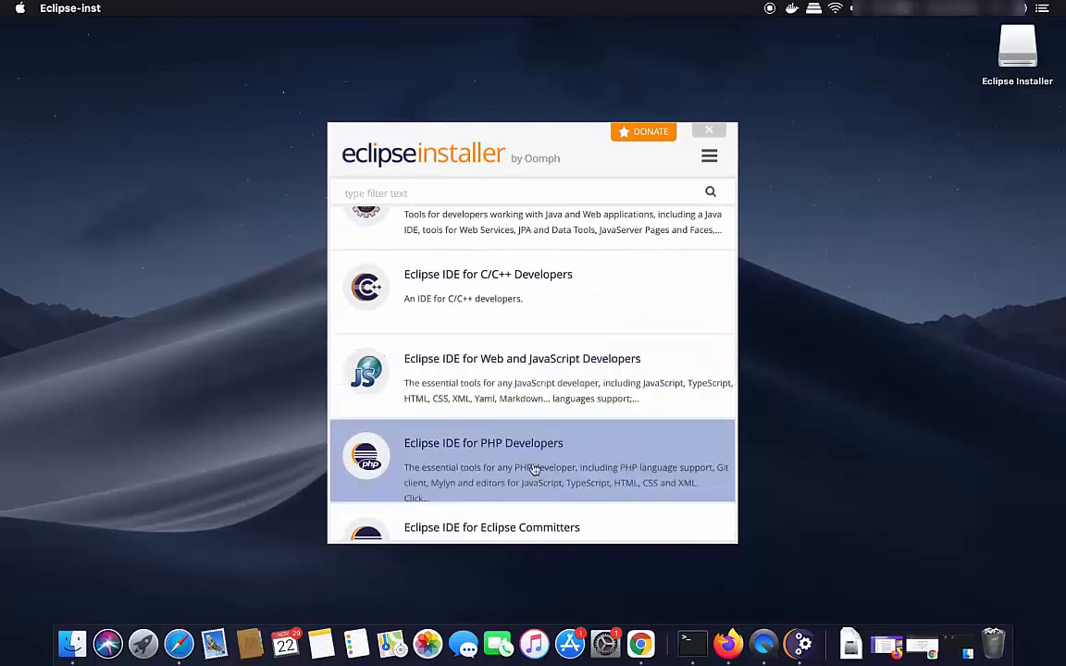
scroll(535, 471, "down", 3)
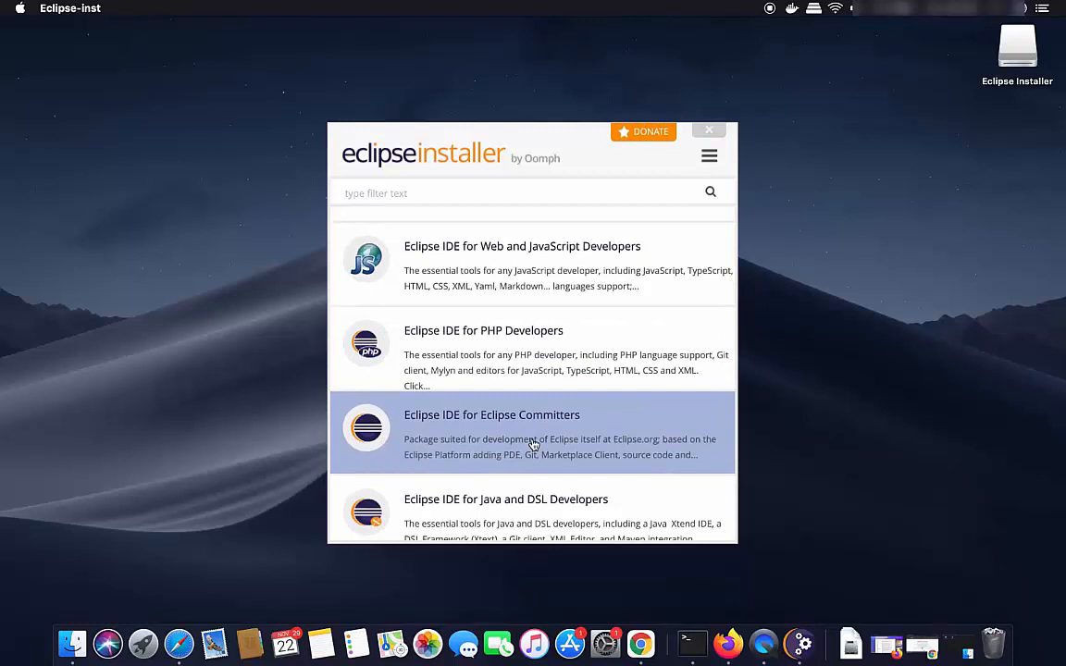
scroll(534, 446, "up", 5)
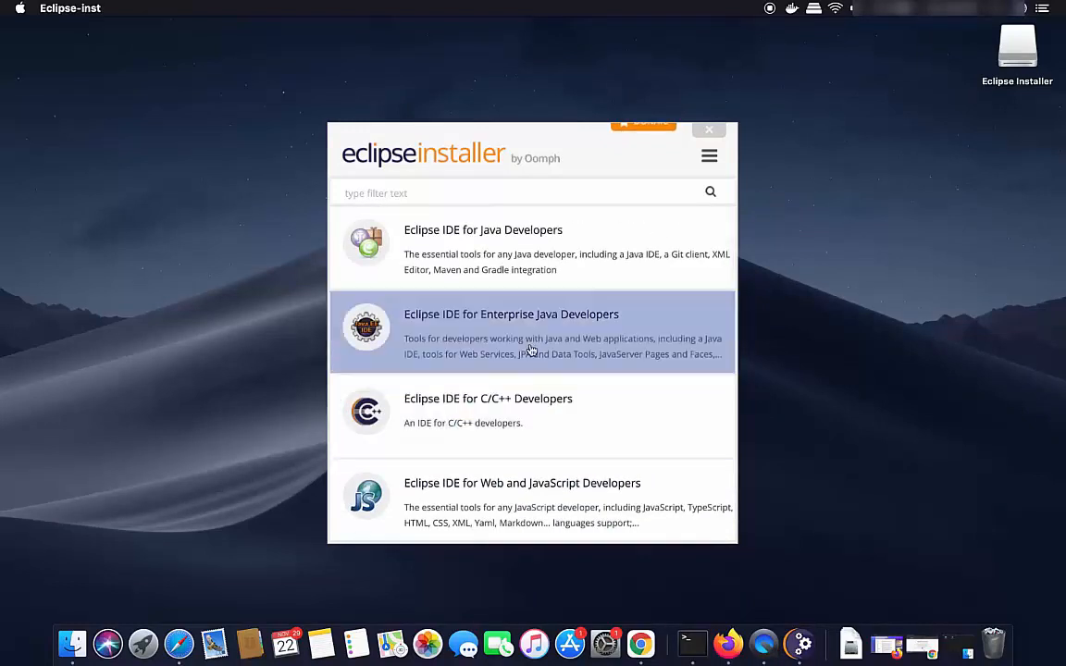
left_click(491, 257)
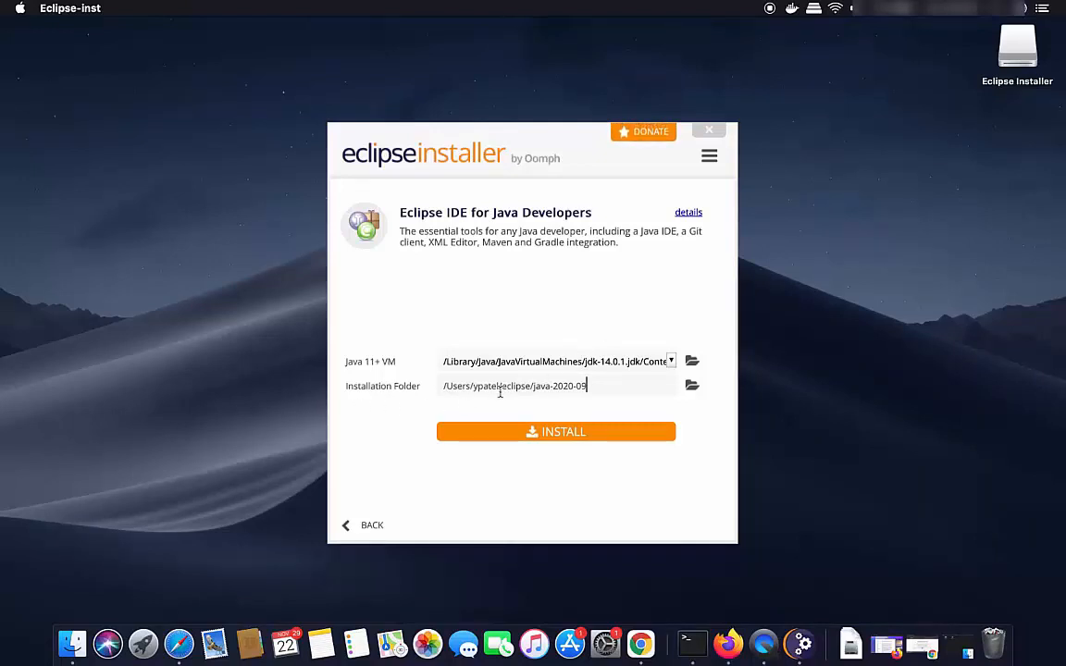
- Install the package with the suggested Java VM and installation folder, accepting the Eclipse Foundation Software User Agreement
left_click(547, 434)
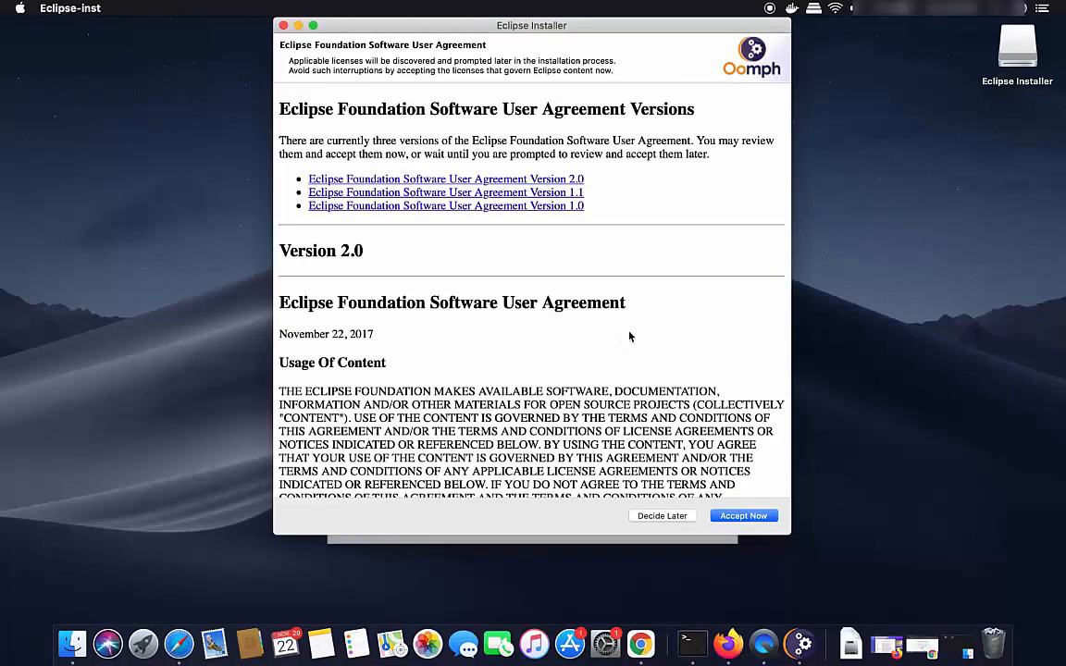
left_click(744, 516)
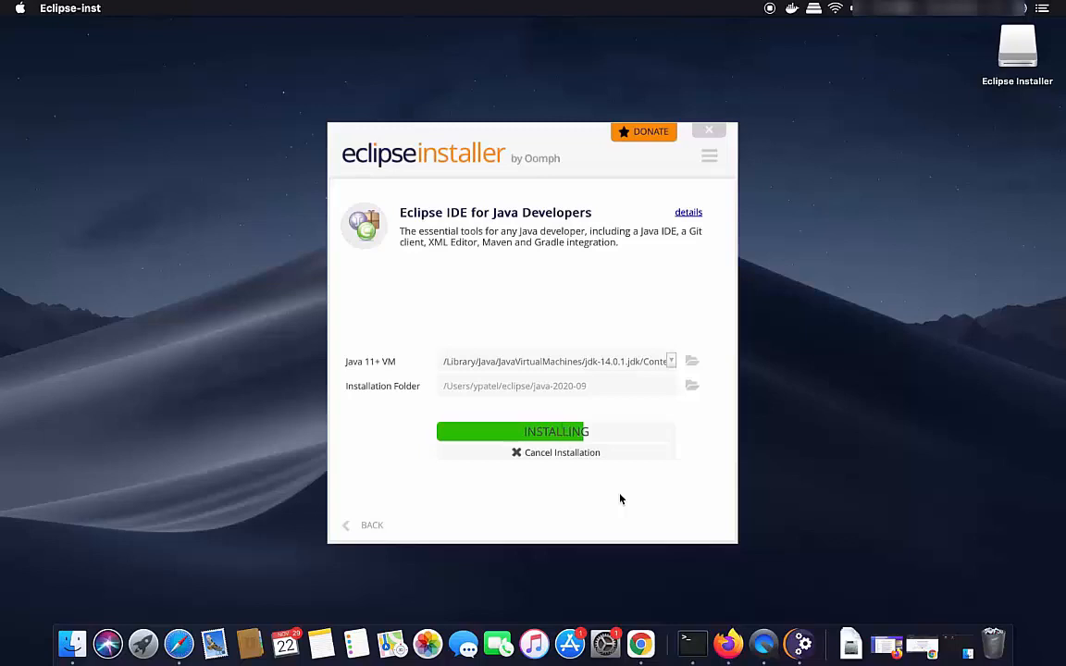
left_click(267, 300)
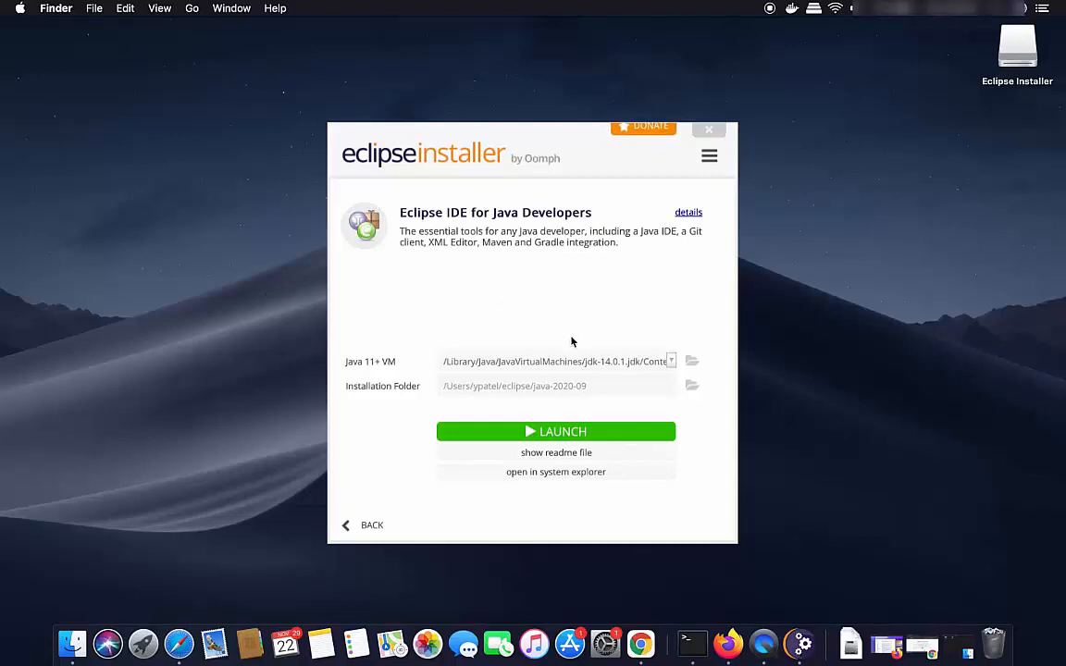
- Launch the installed Eclipse IDE with the suggested eclipse-workspace directory as the default workspace, and maximize its window
left_click(549, 433)
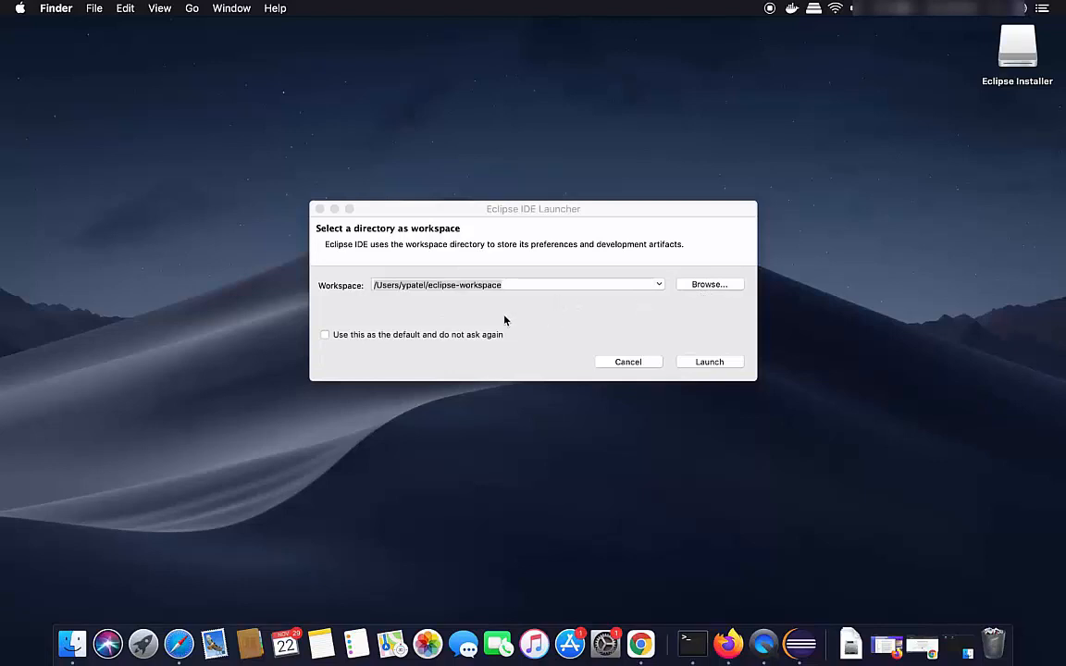
left_click(396, 339)
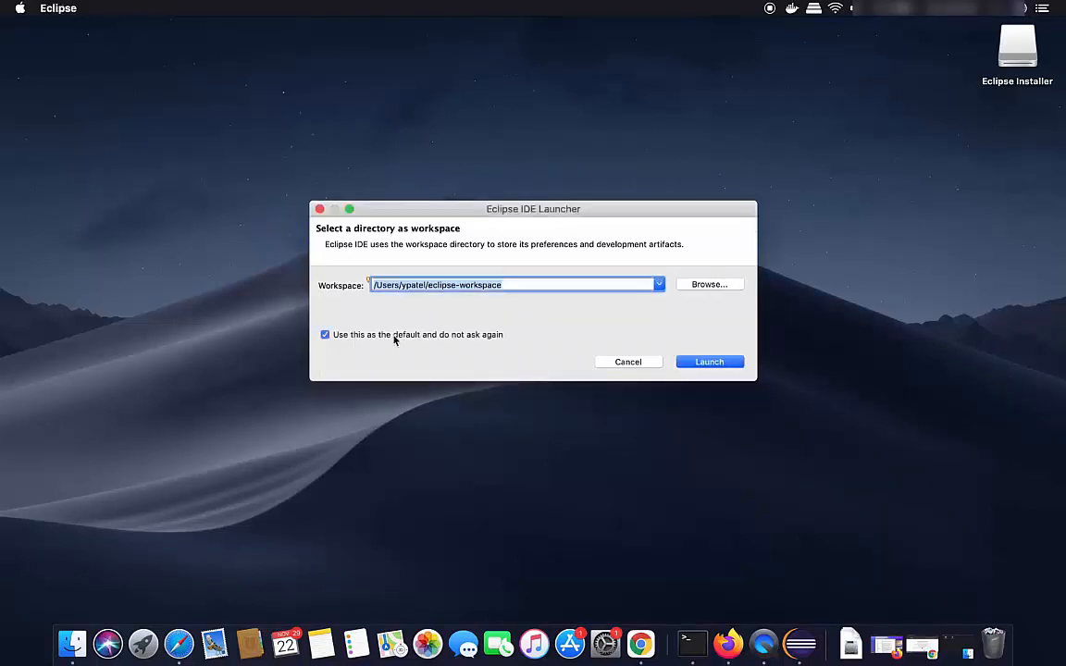
left_click(699, 363)
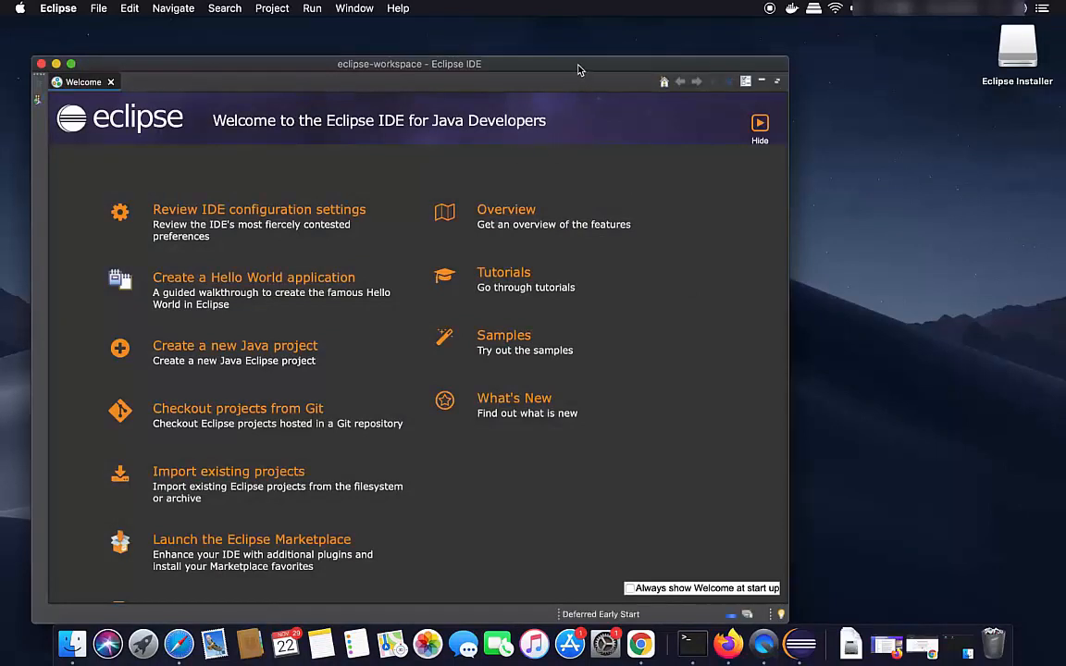
double_click(578, 66)
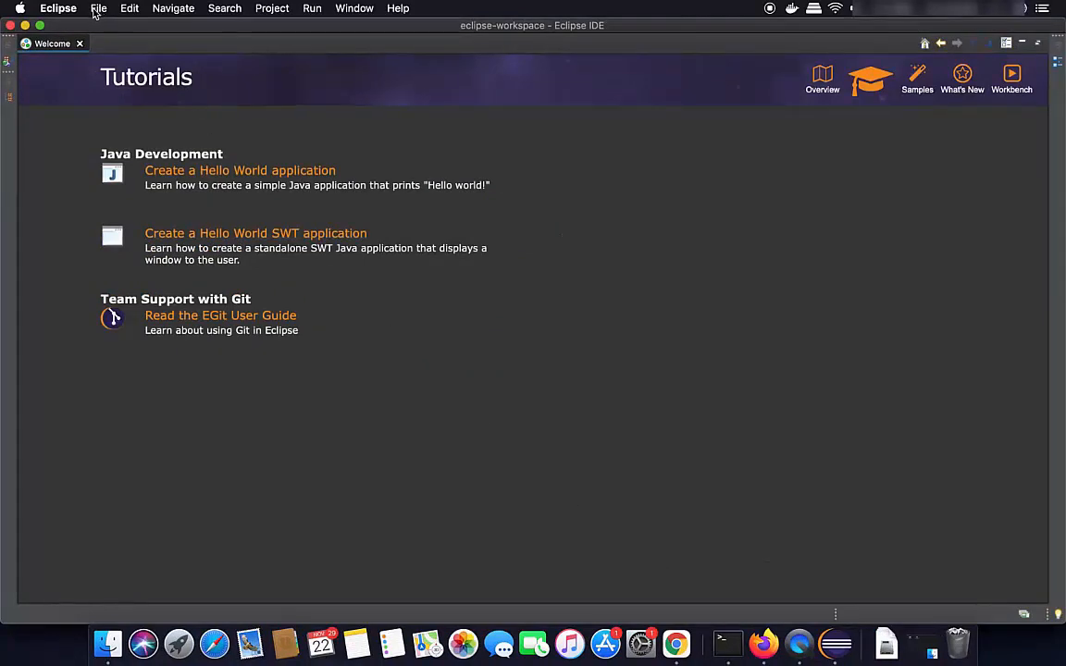
- Create a Java project named Test with the JavaSE-14 execution environment and default build settings, without a module-info.java file
left_click(99, 11)
mouse_move(120, 26)
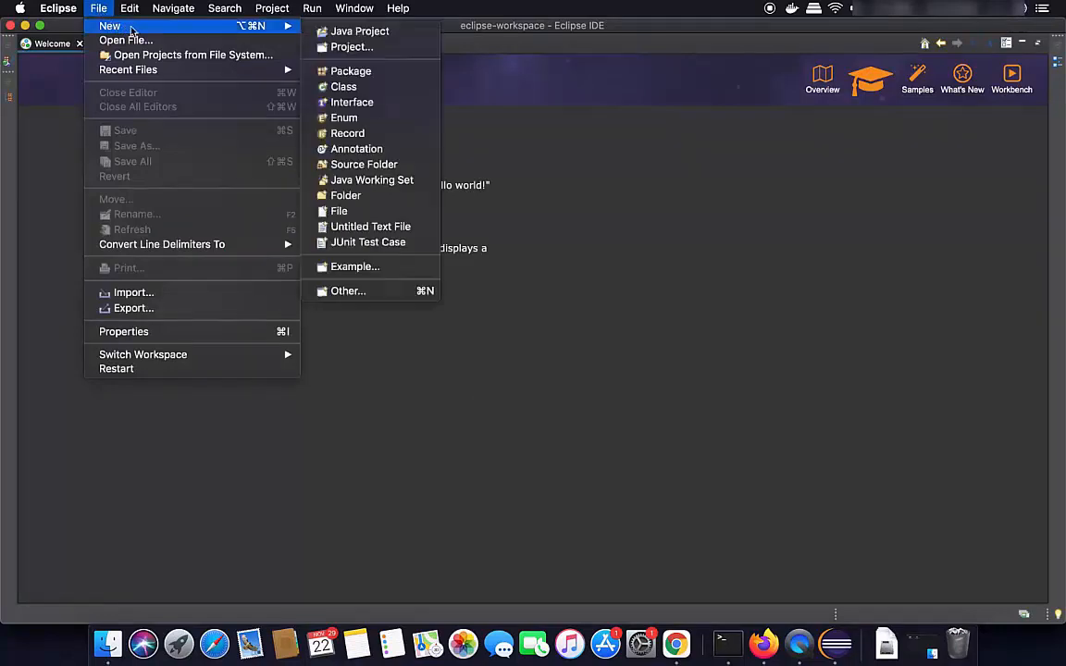
left_click(345, 34)
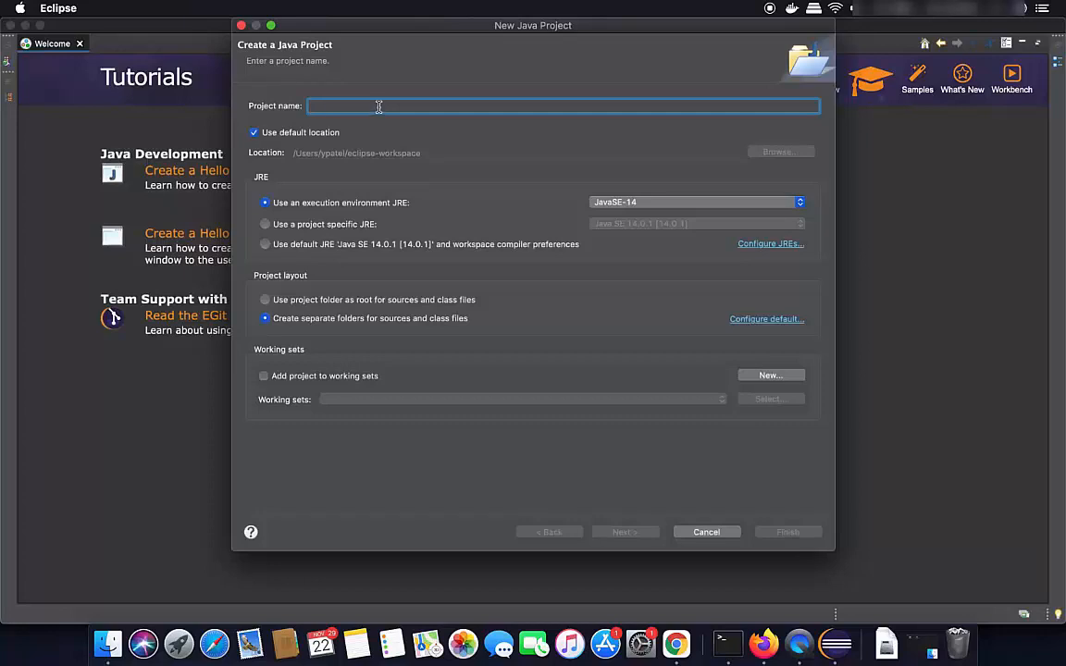
type("Test")
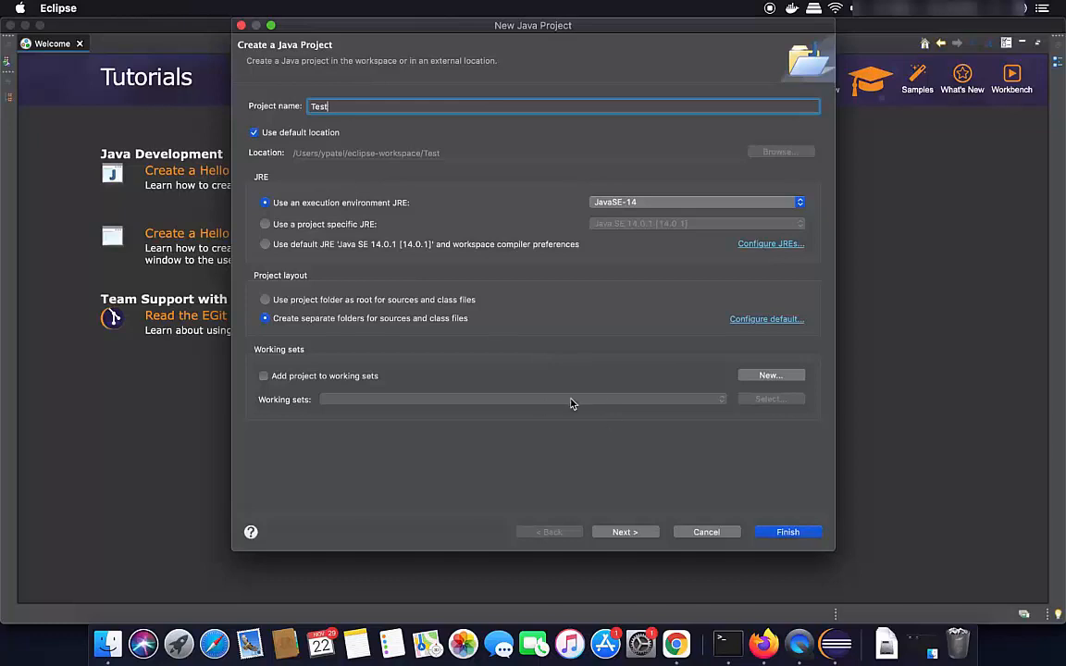
left_click(629, 533)
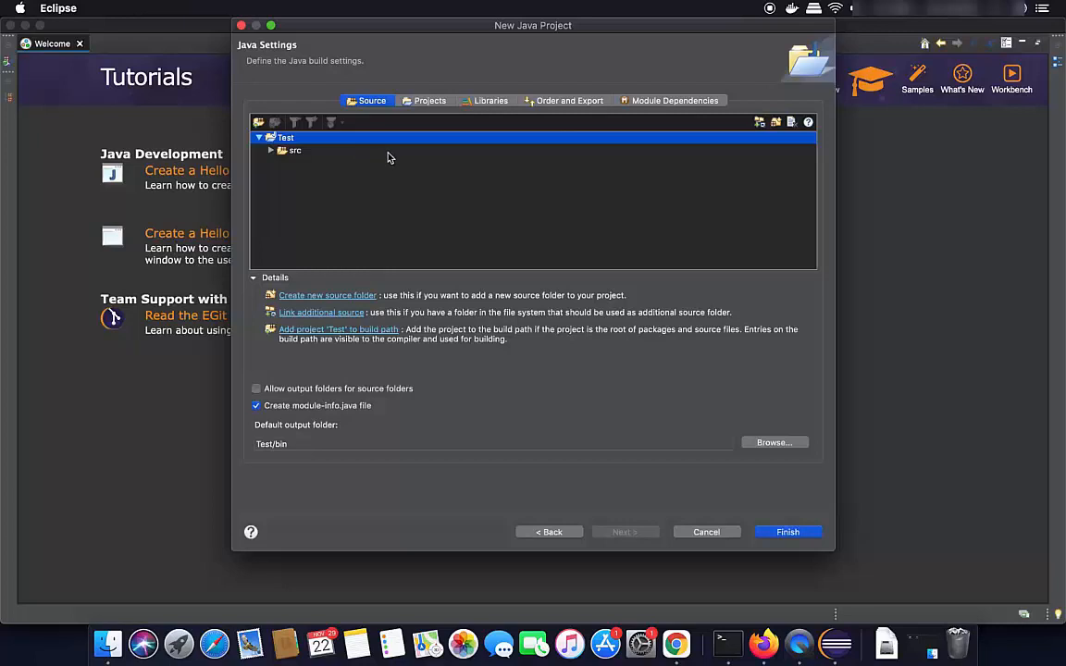
left_click(783, 534)
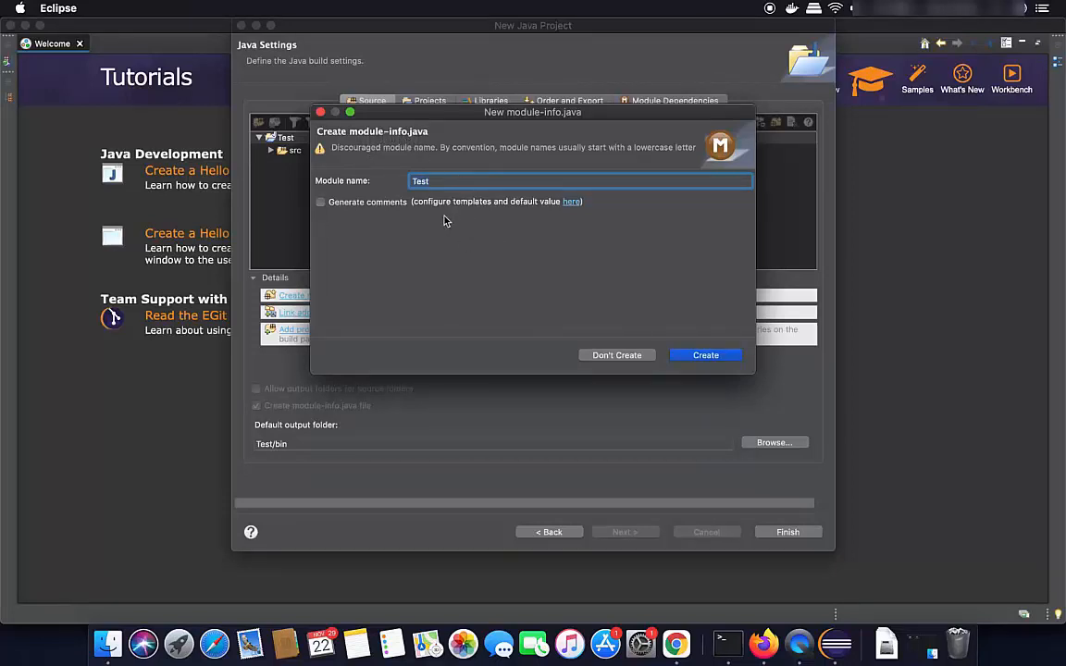
left_click(617, 355)
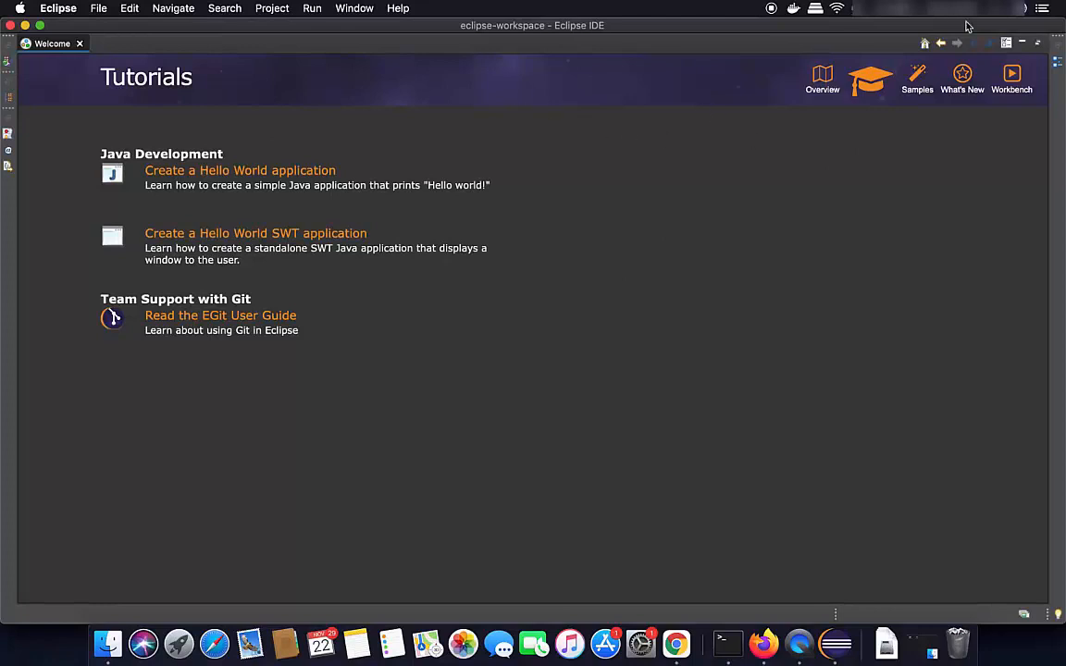
- Minimize the Welcome page, show the Package Explorer and expand the Test project
left_click(1023, 45)
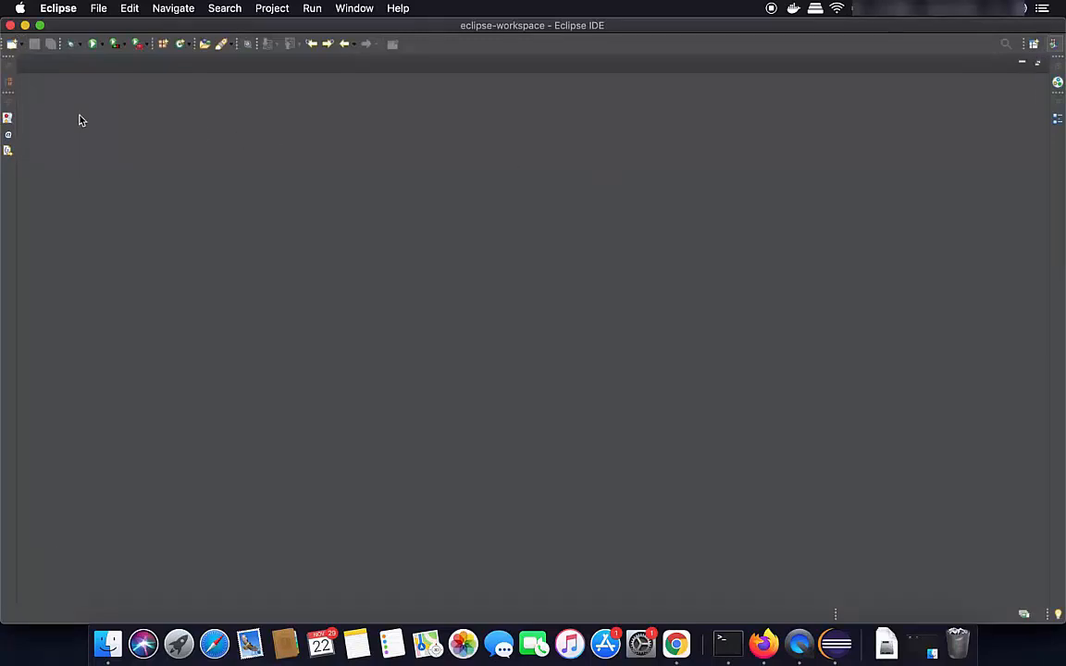
left_click(9, 82)
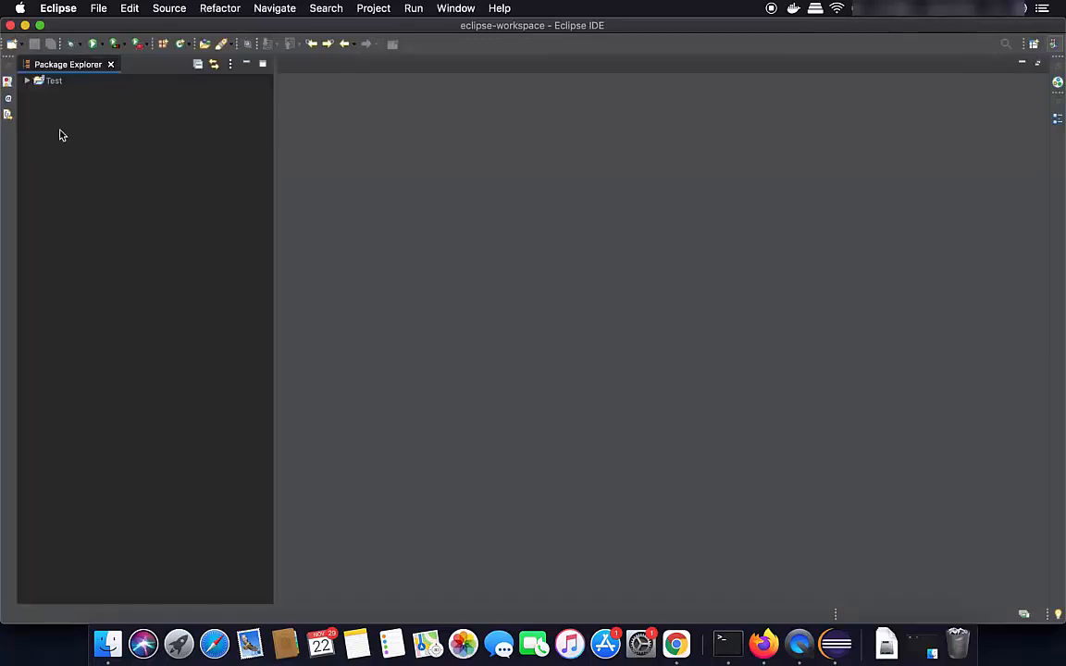
left_click(28, 82)
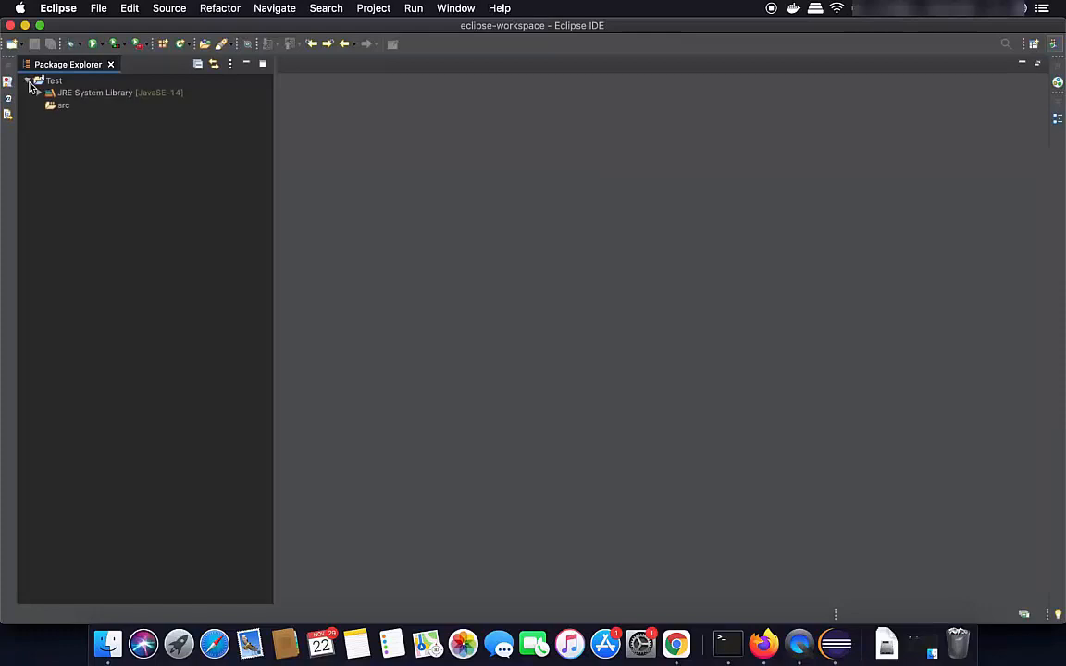
- Create a package named com.codebind in the src folder of the Test project
left_click(63, 105)
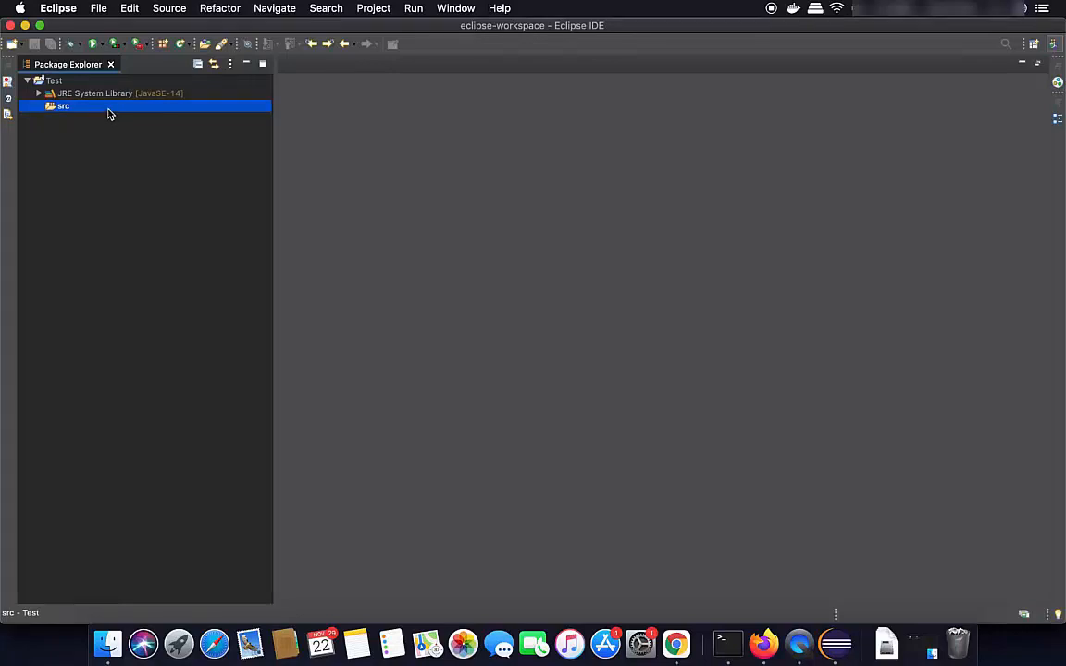
right_click(104, 113)
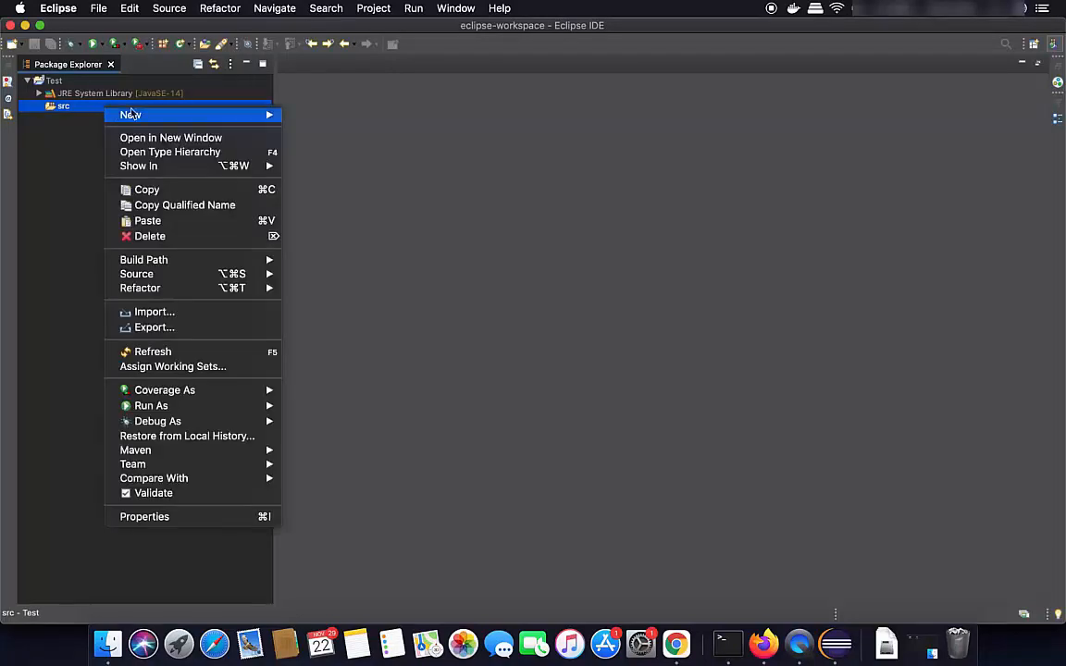
mouse_move(222, 116)
left_click(319, 155)
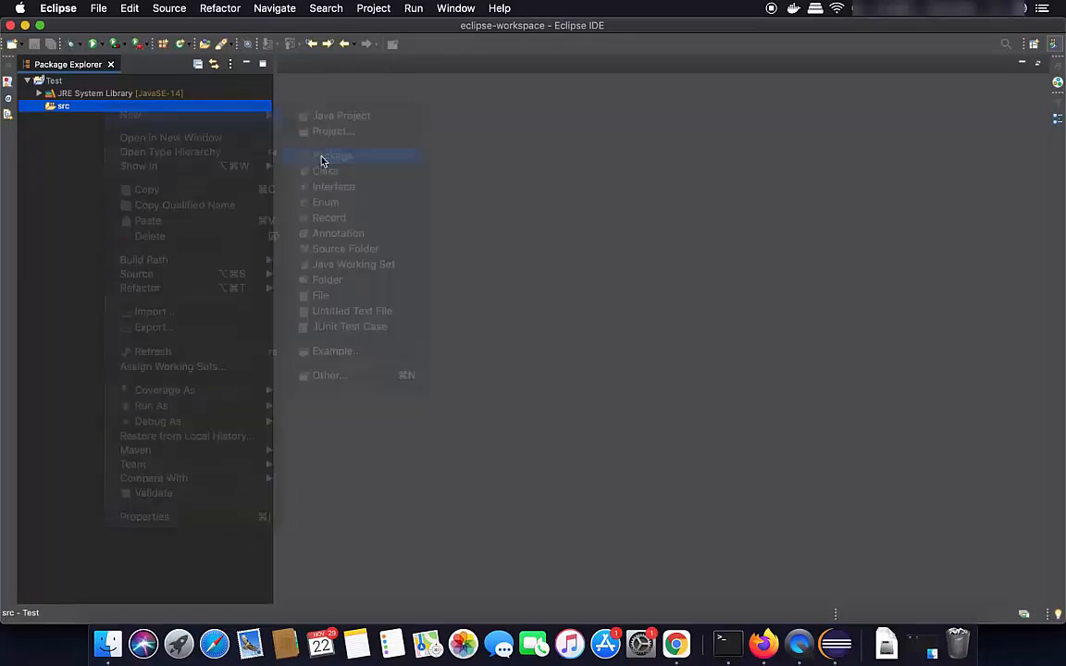
type("con")
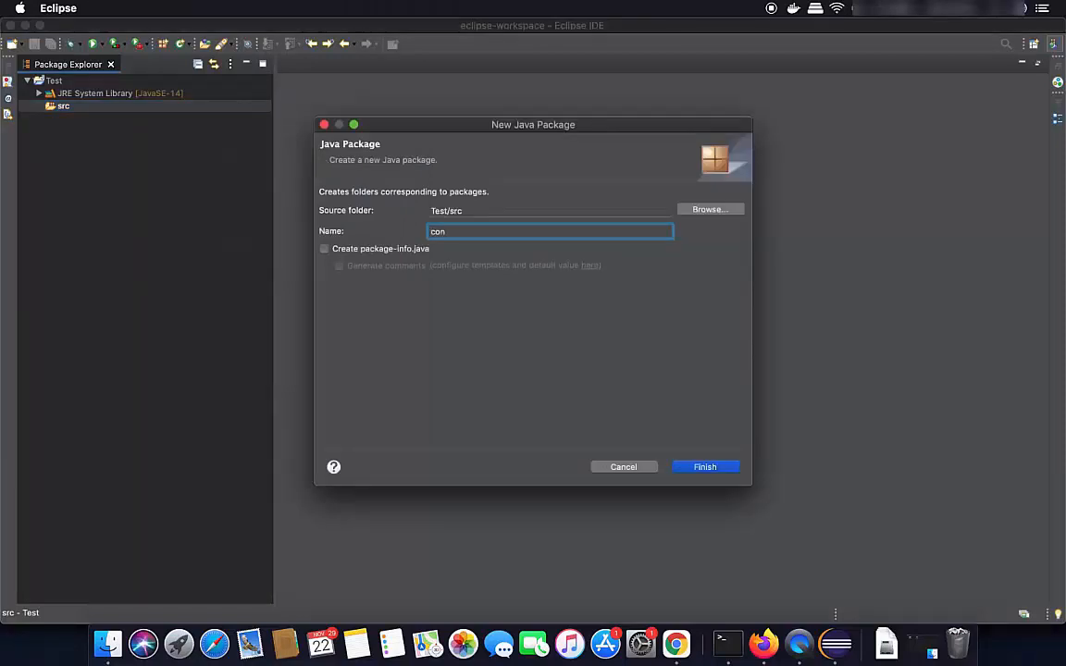
key("BackSpace")
type("m.codebind")
left_click(690, 471)
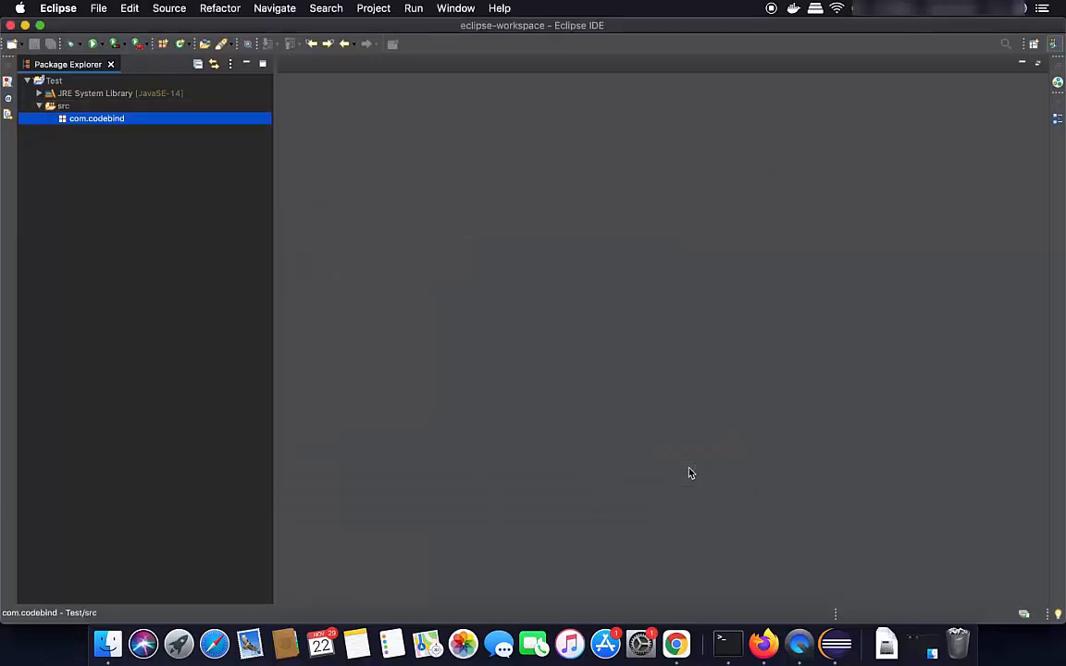
- Create a public Java class named Test in the com.codebind package, without a main method stub
right_click(153, 120)
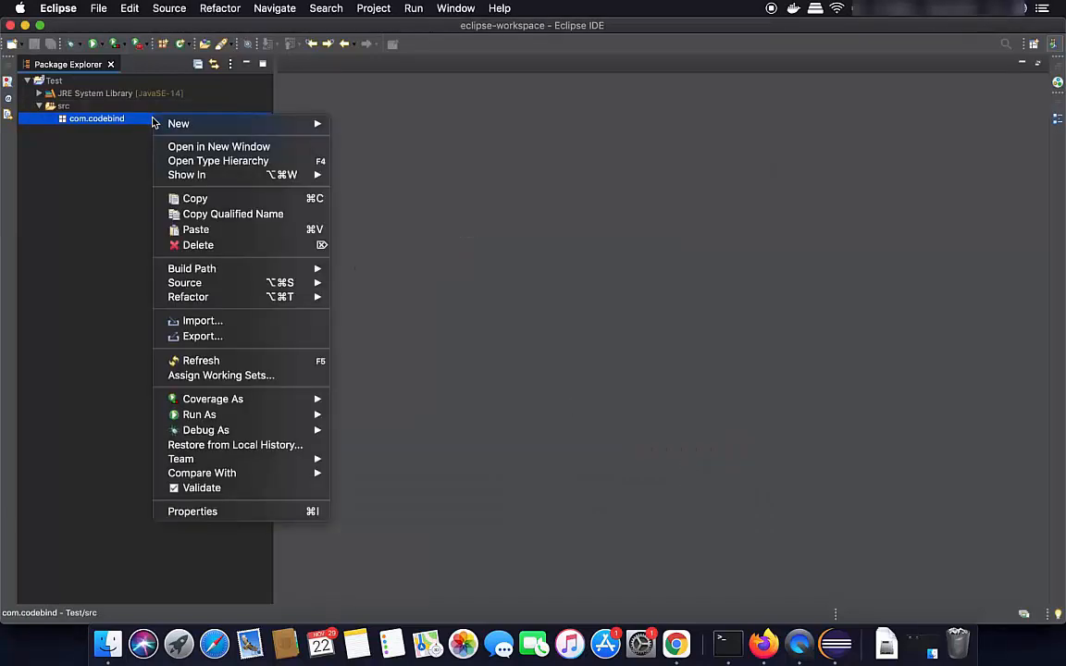
mouse_move(219, 124)
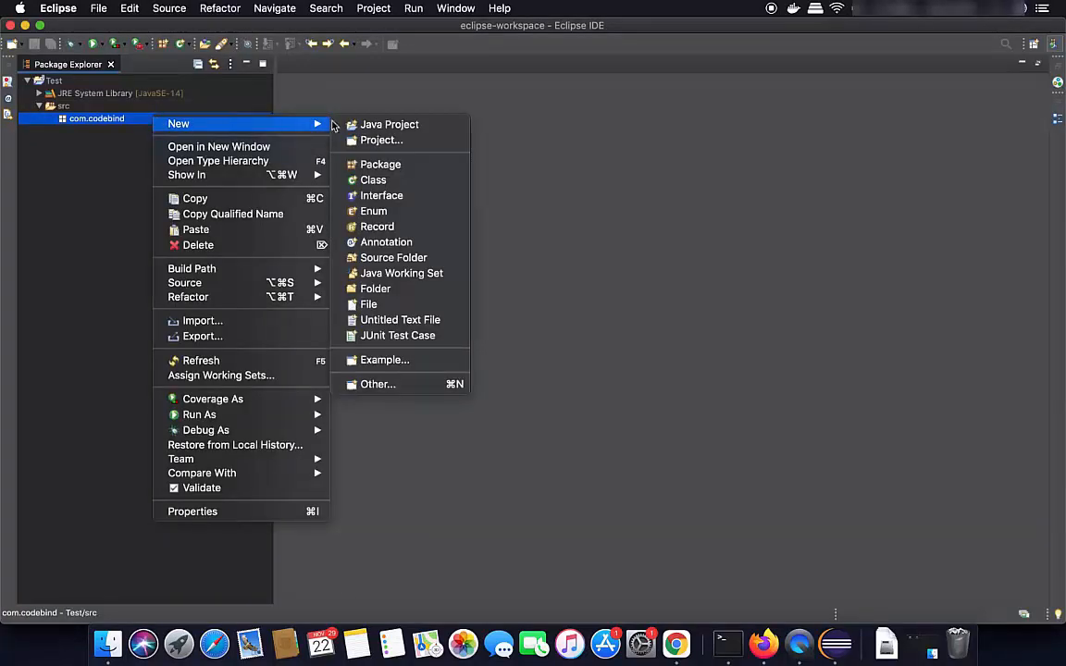
left_click(370, 180)
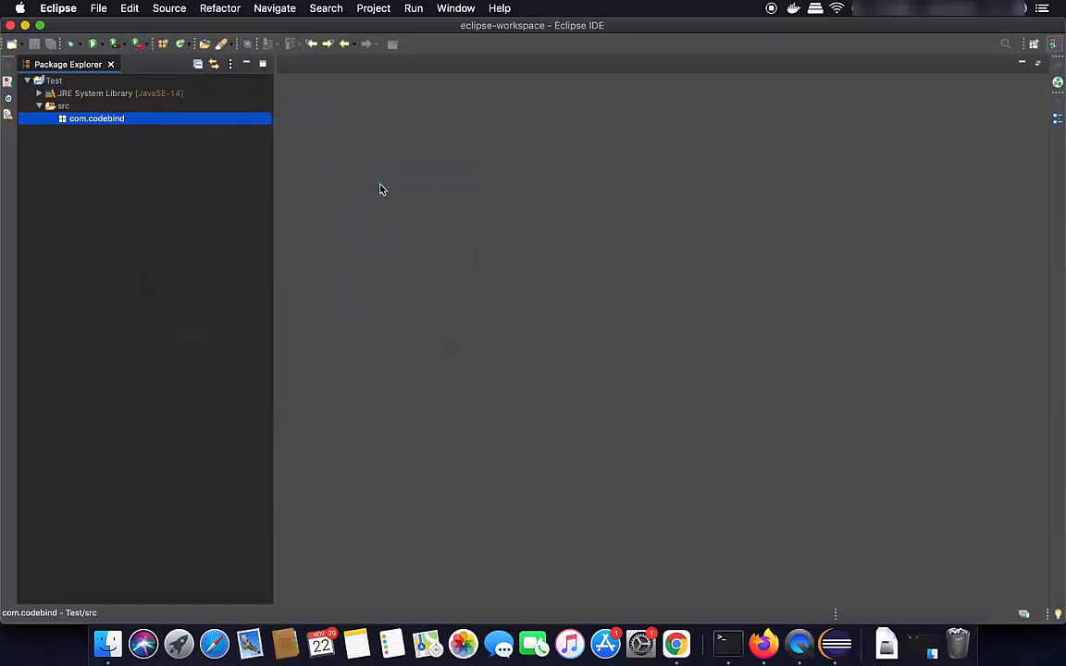
type("Test")
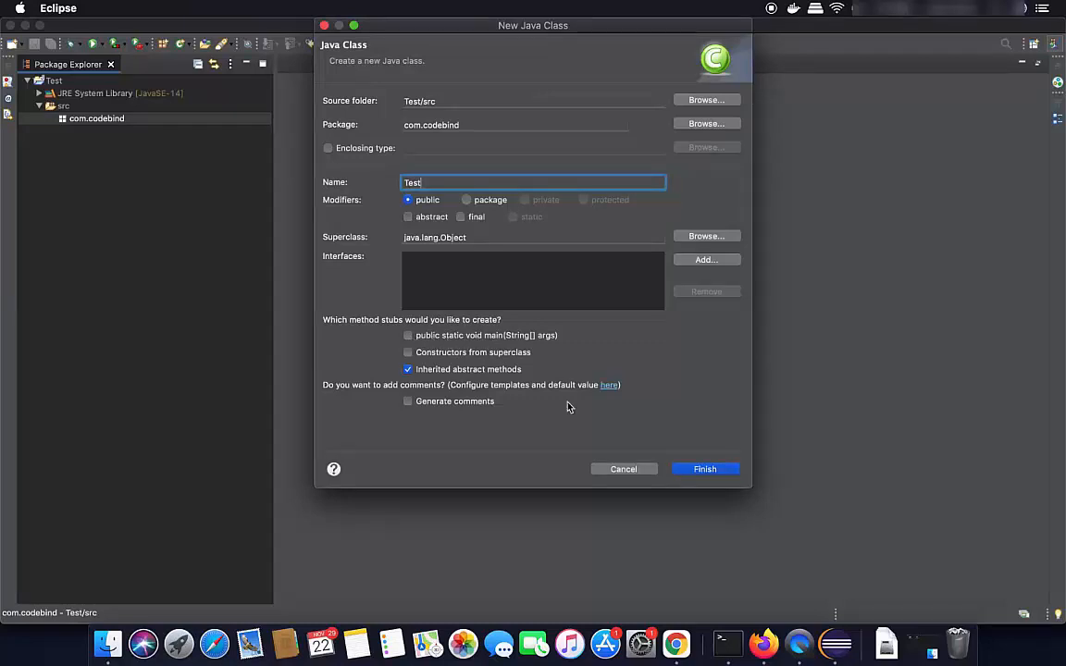
left_click(707, 474)
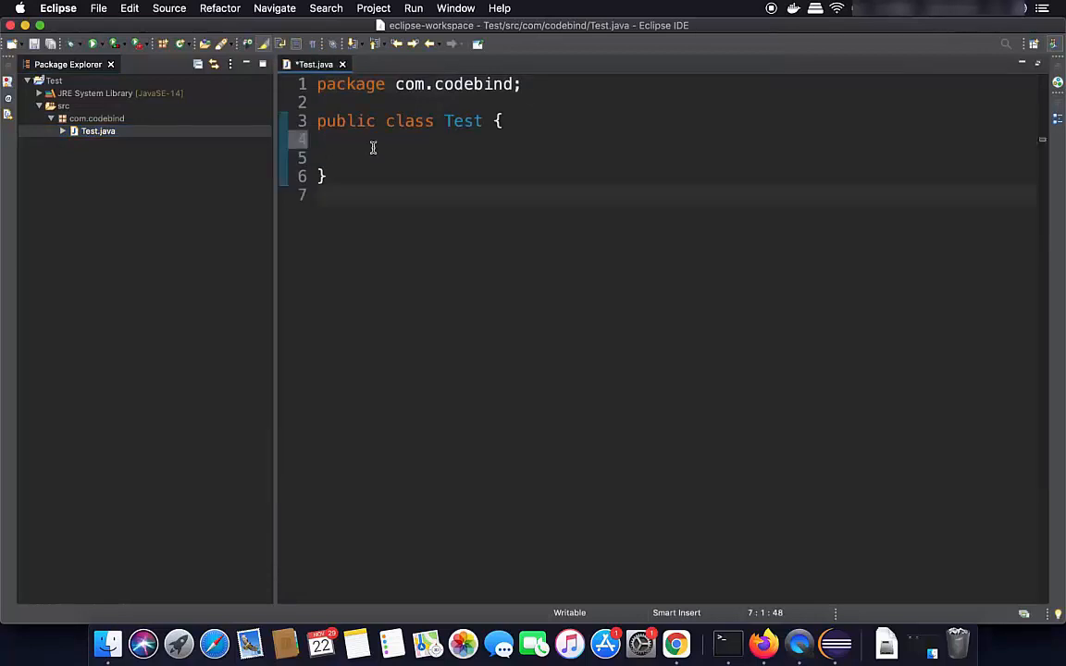
- Add an empty public static void main(String[] args) method to the Test class, removing the placeholder comment and extra blank line
left_click(375, 141)
type("public static void main(String[] args) {         // Write your code here     }")
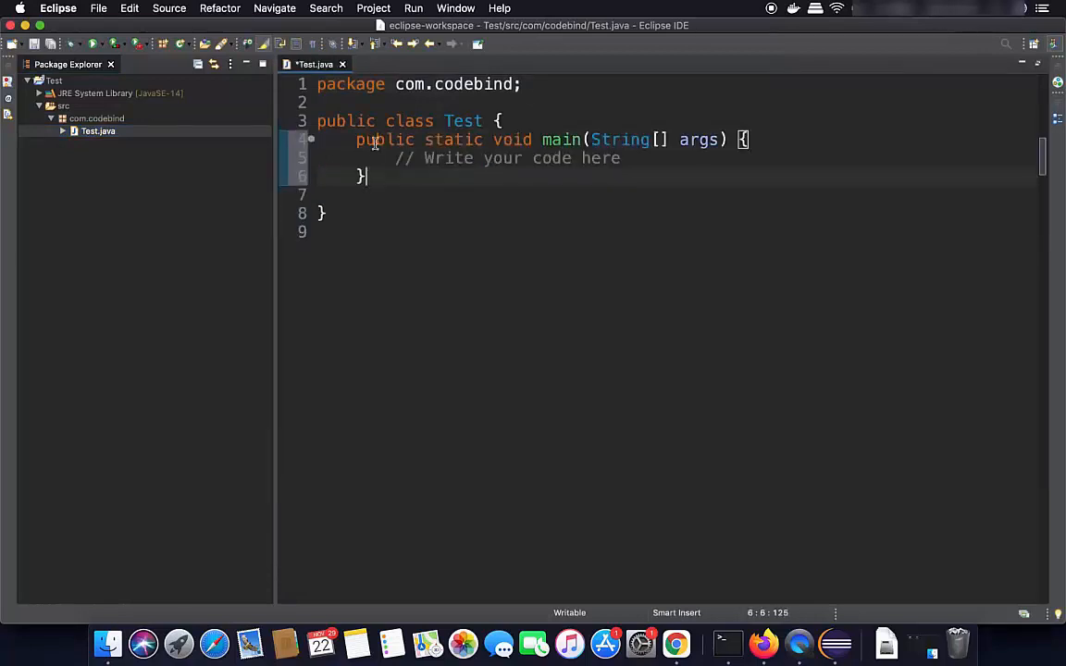
left_click(364, 196)
key("BackSpace")
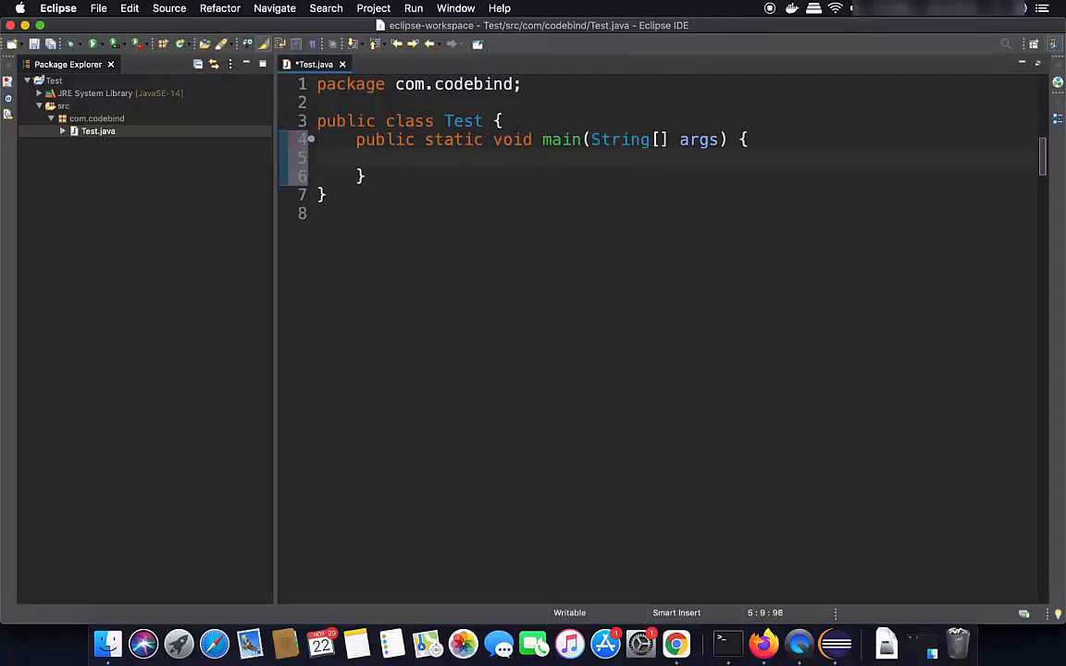
- Write System.out.println("Hello World"); inside the main method and save Test.java
type("System.")
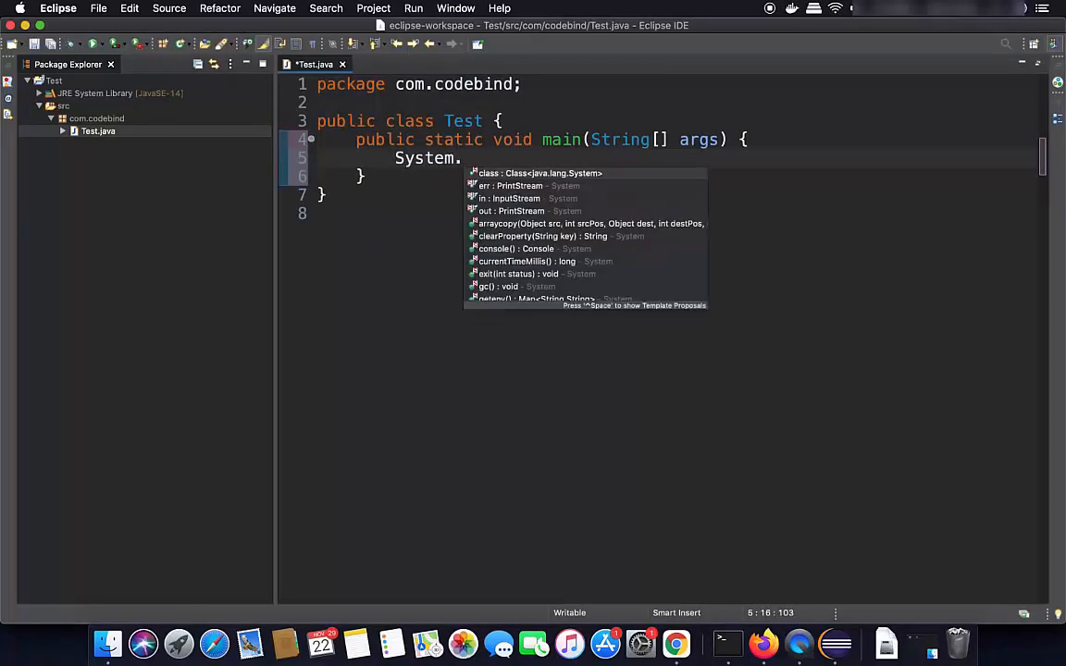
type("out.")
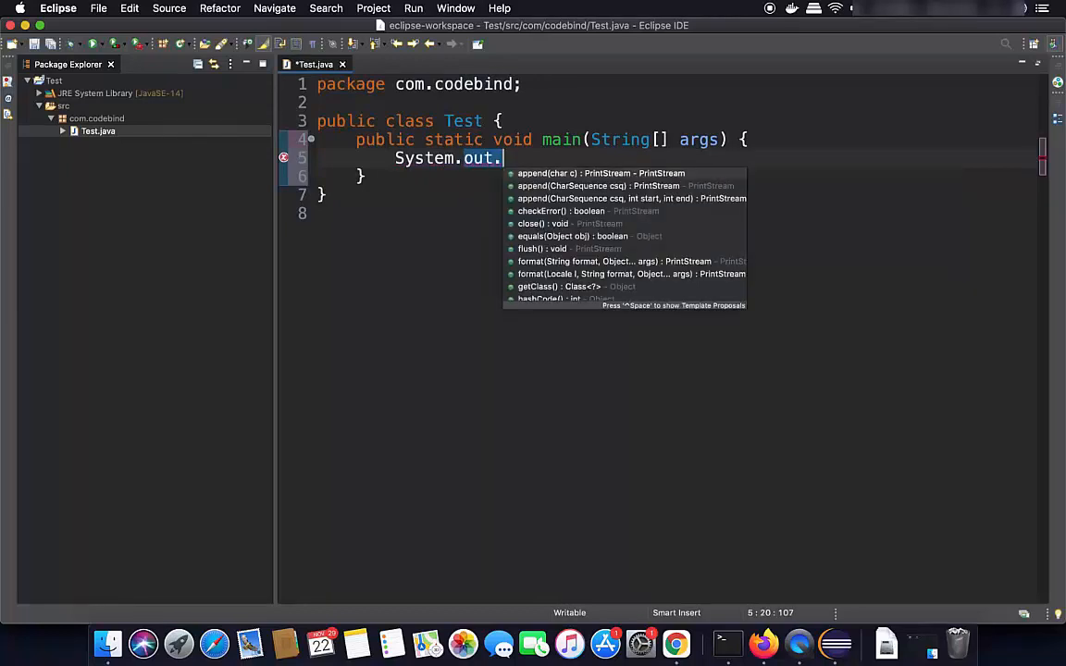
type("printl")
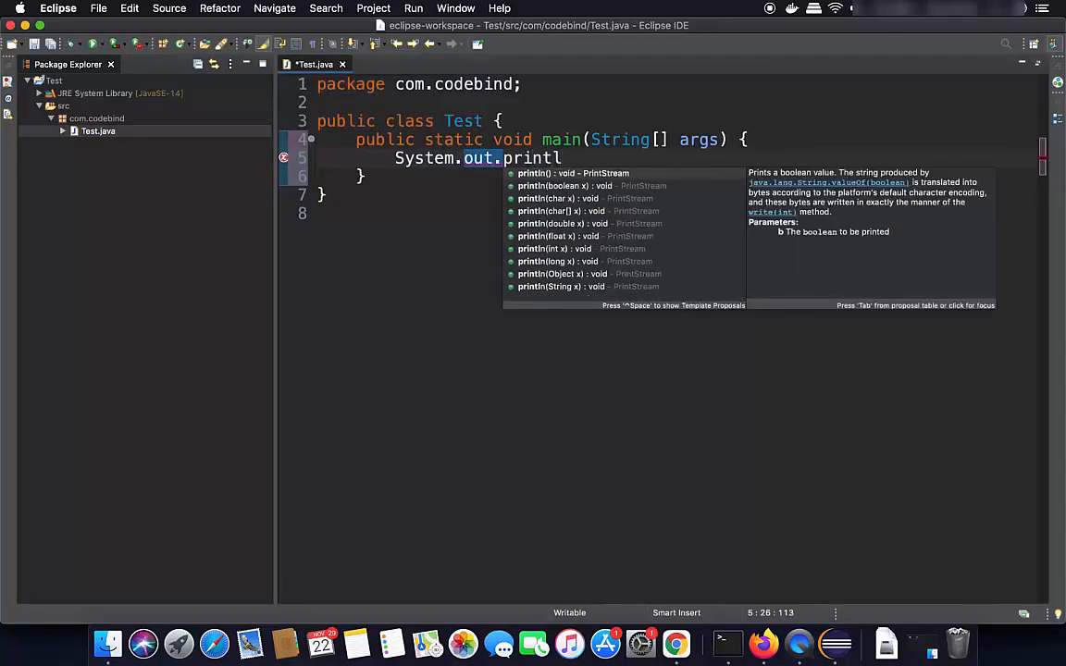
type("n(")
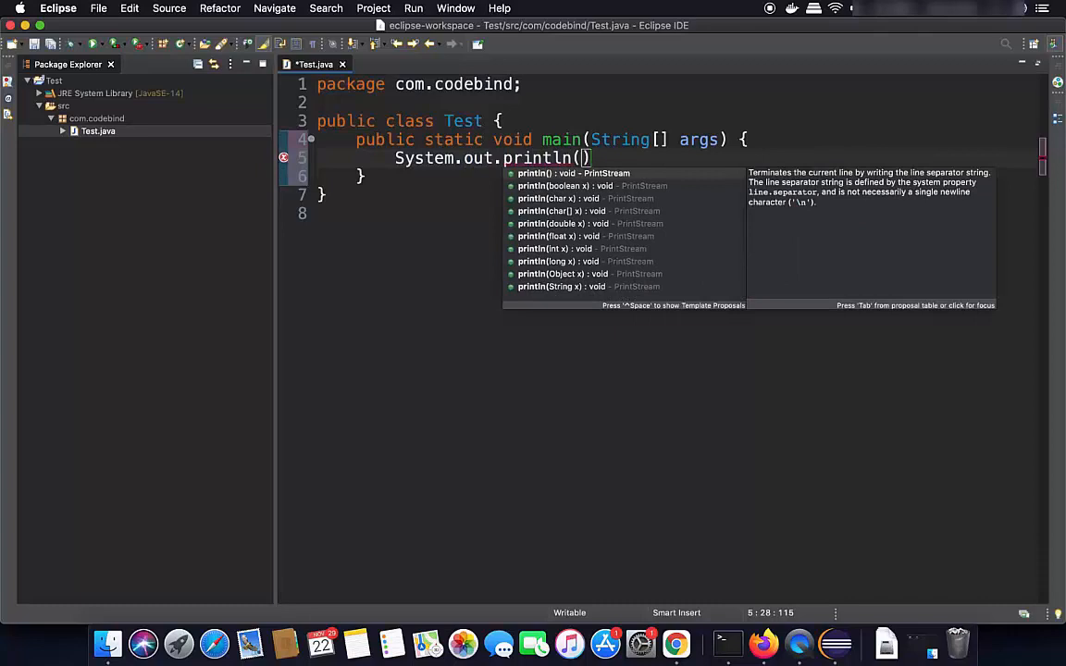
type("\"")
key("Left")
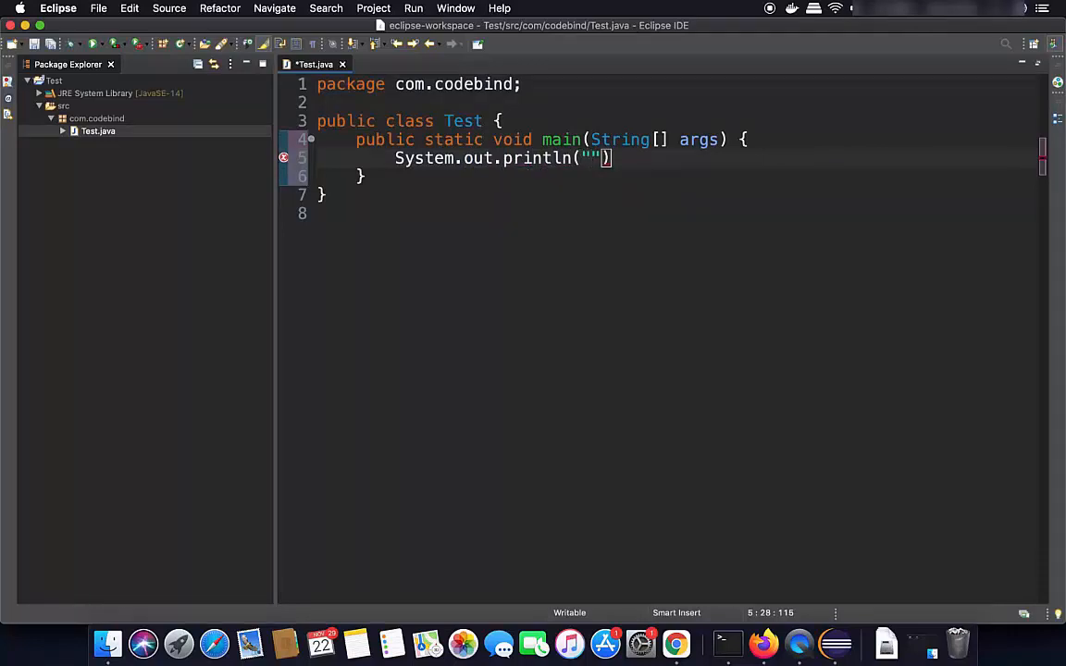
key("Right")
type("Hello Wo")
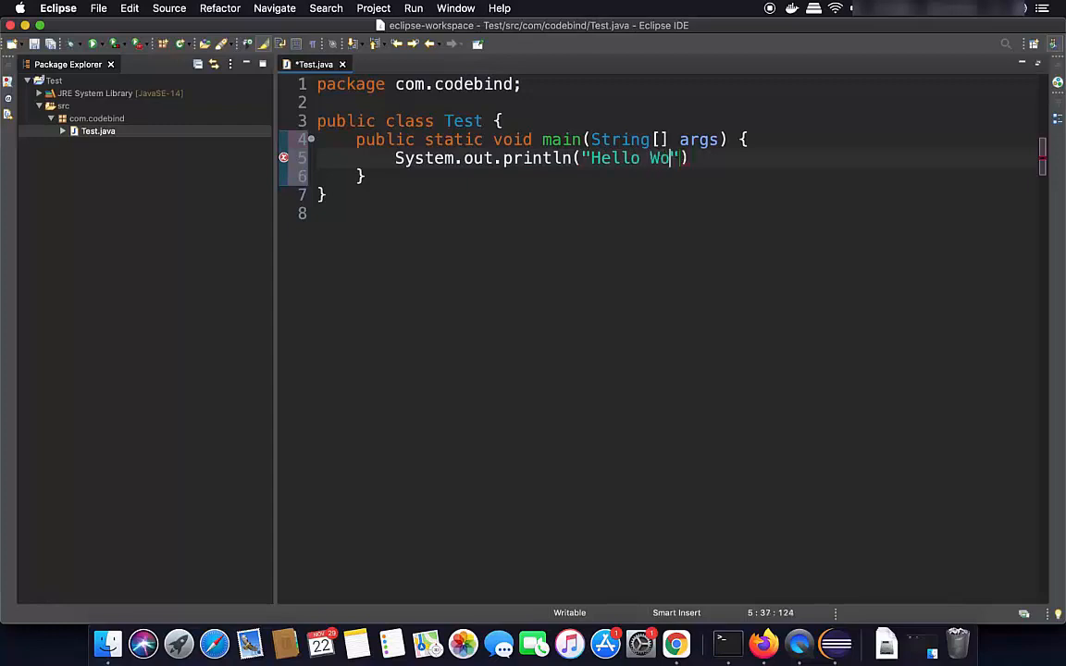
type("rld")
key("Right")
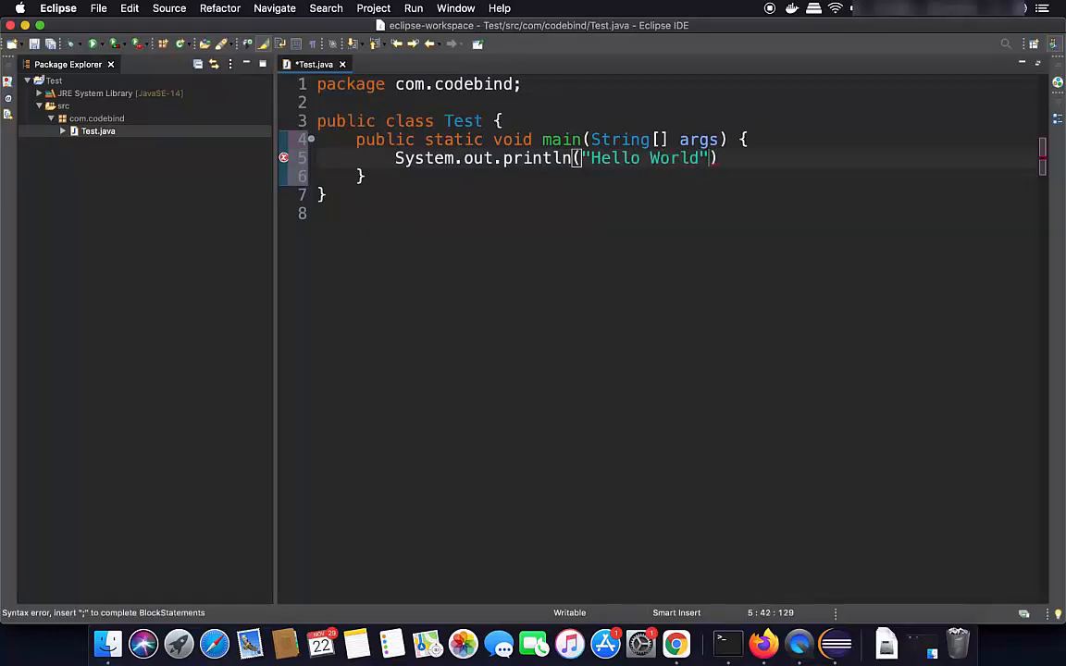
type(";")
key("ctrl+s")
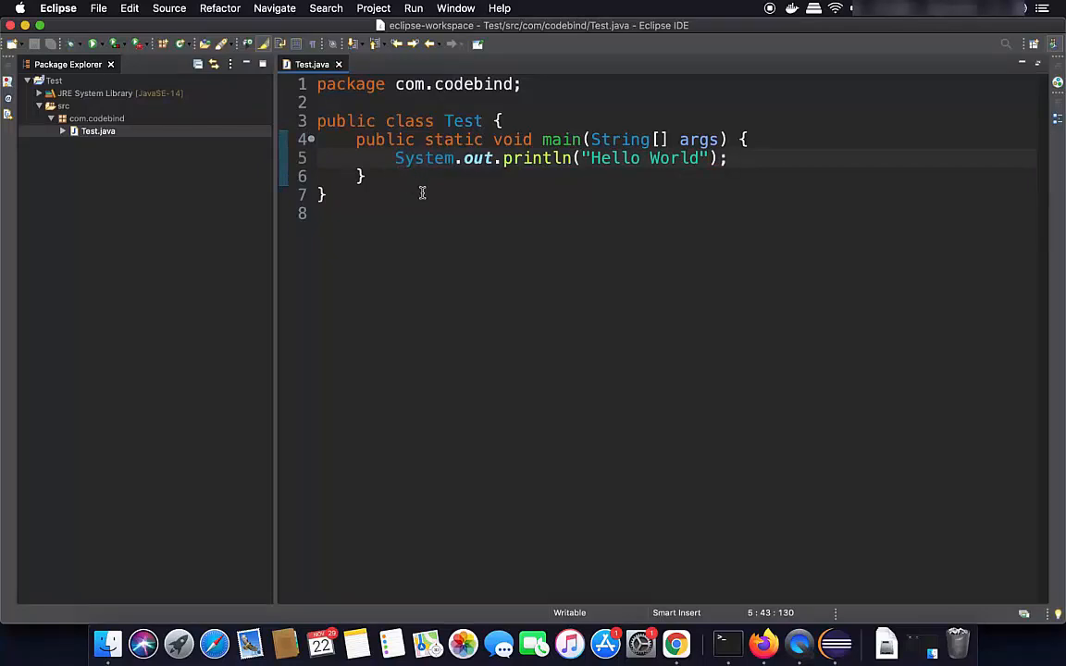
- Check whether the Build Automatically option is enabled for the project
left_click(375, 8)
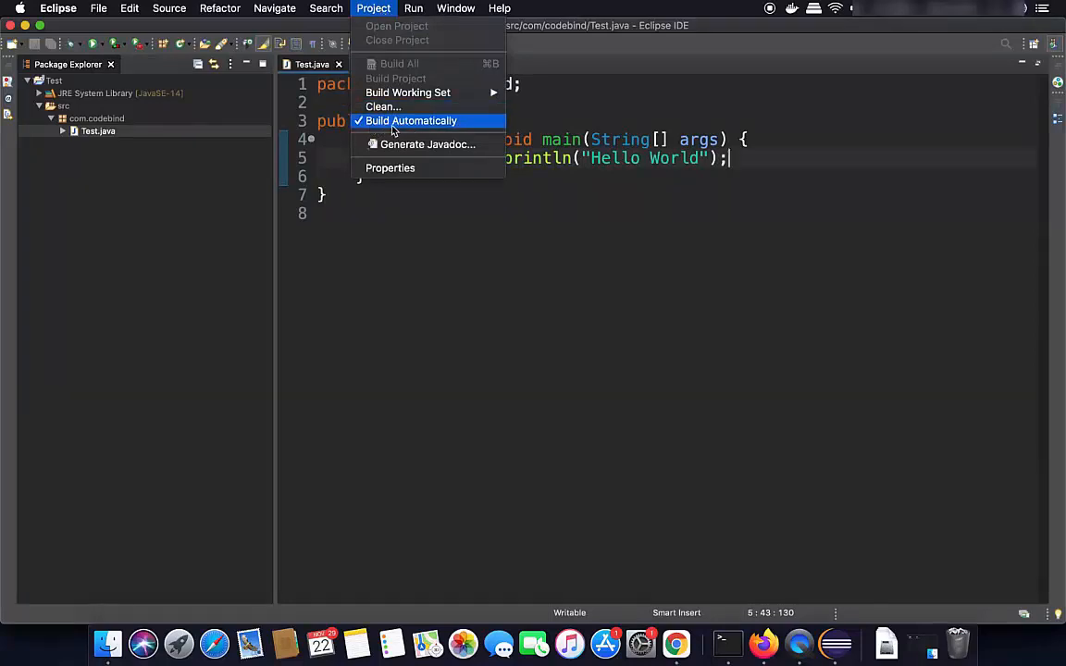
left_click(415, 258)
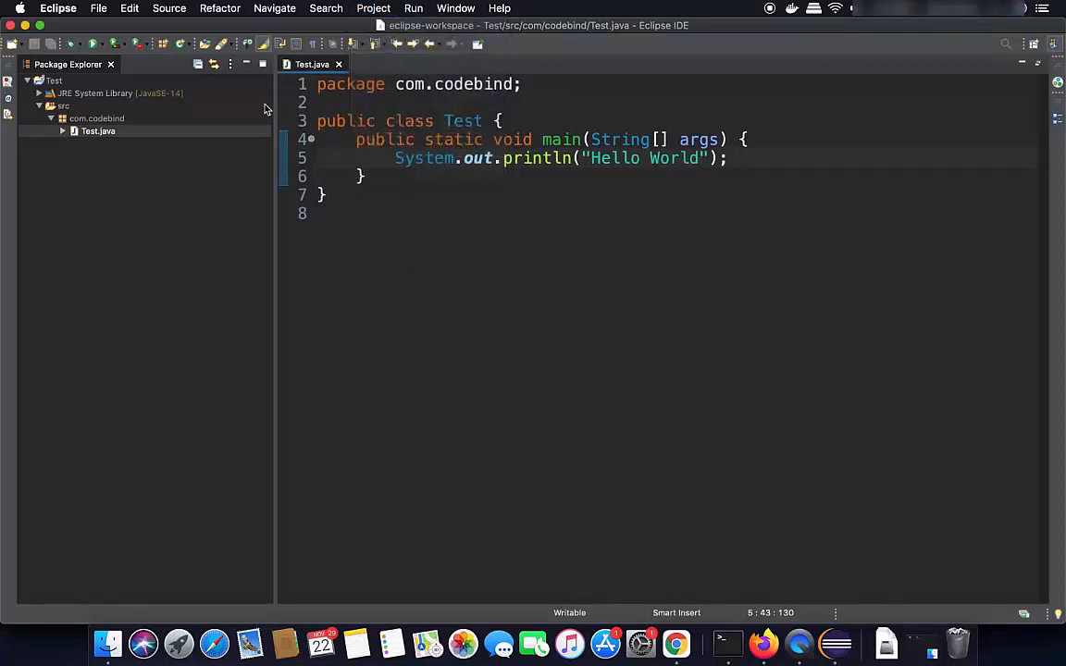
- Run the Test class and check its output in the Console
left_click(93, 44)
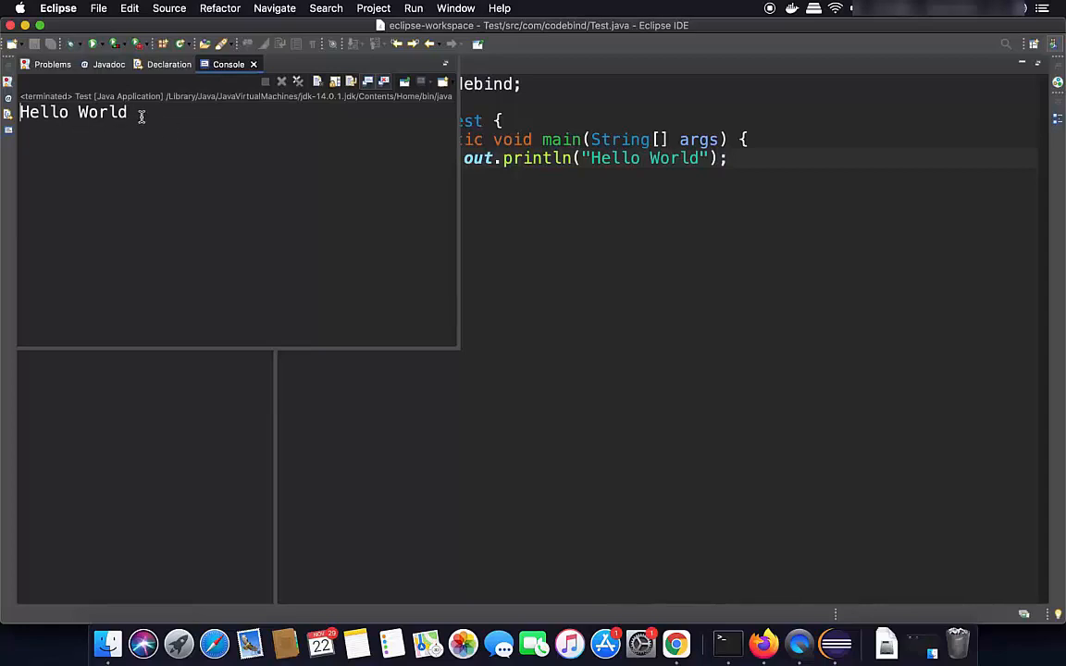
left_click_drag(128, 110, 22, 108)
left_click(164, 136)
- Rearrange the workbench views so that the Console is docked beneath the Test.java editor
mouse_move(326, 66)
left_mouse_down()
mouse_move(345, 82)
mouse_move(319, 70)
left_mouse_up()
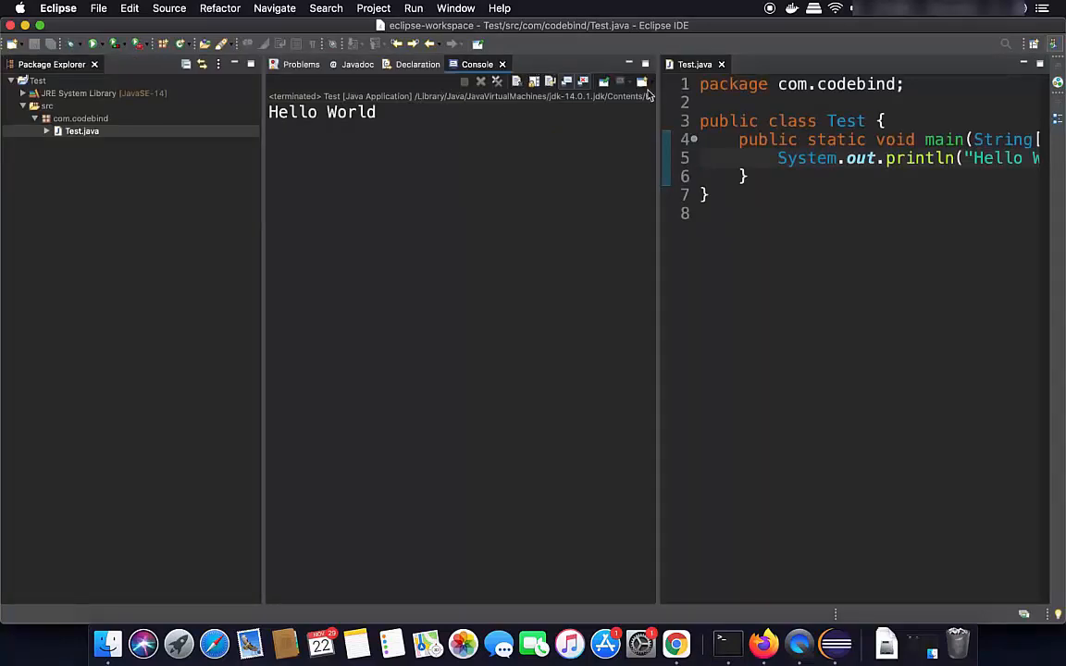
left_click_drag(648, 96, 710, 122)
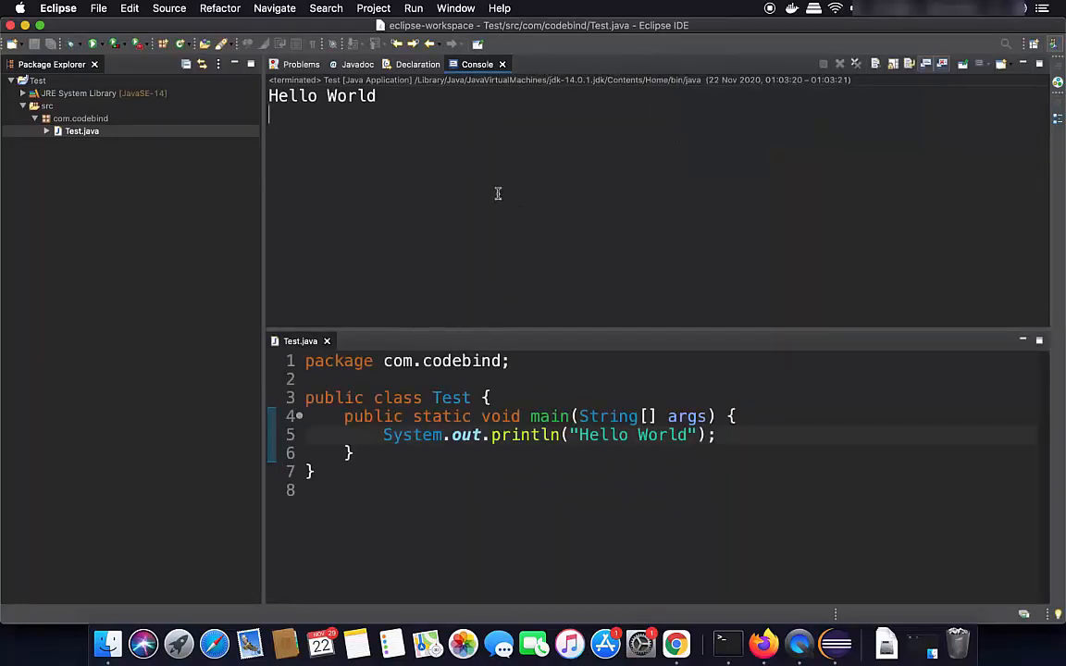
left_click_drag(567, 67, 639, 359)
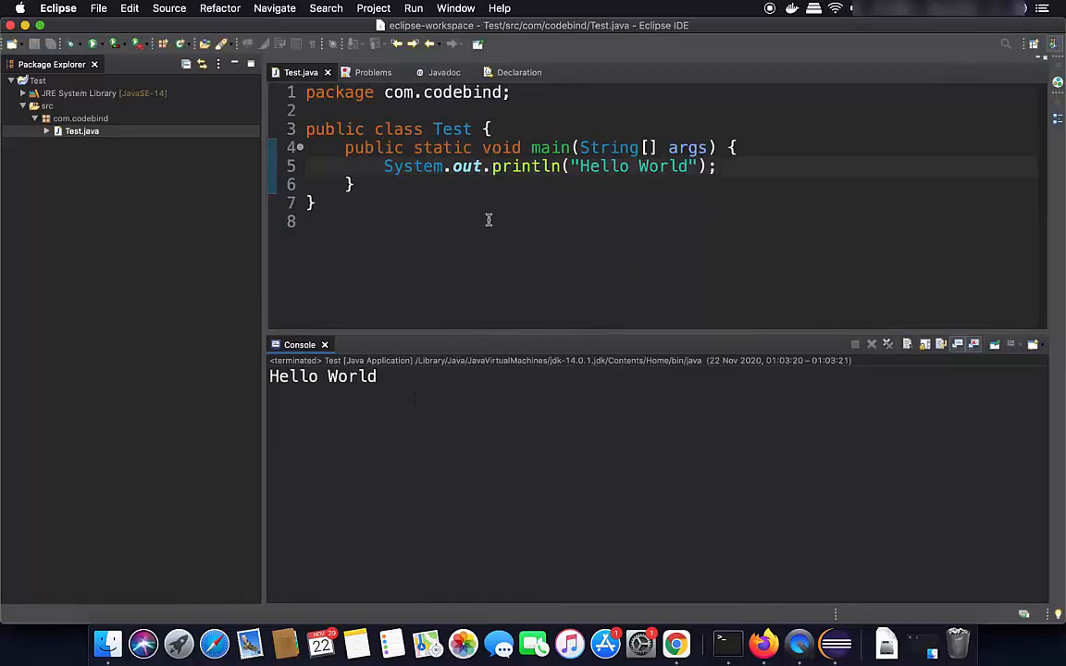
left_click(482, 283)
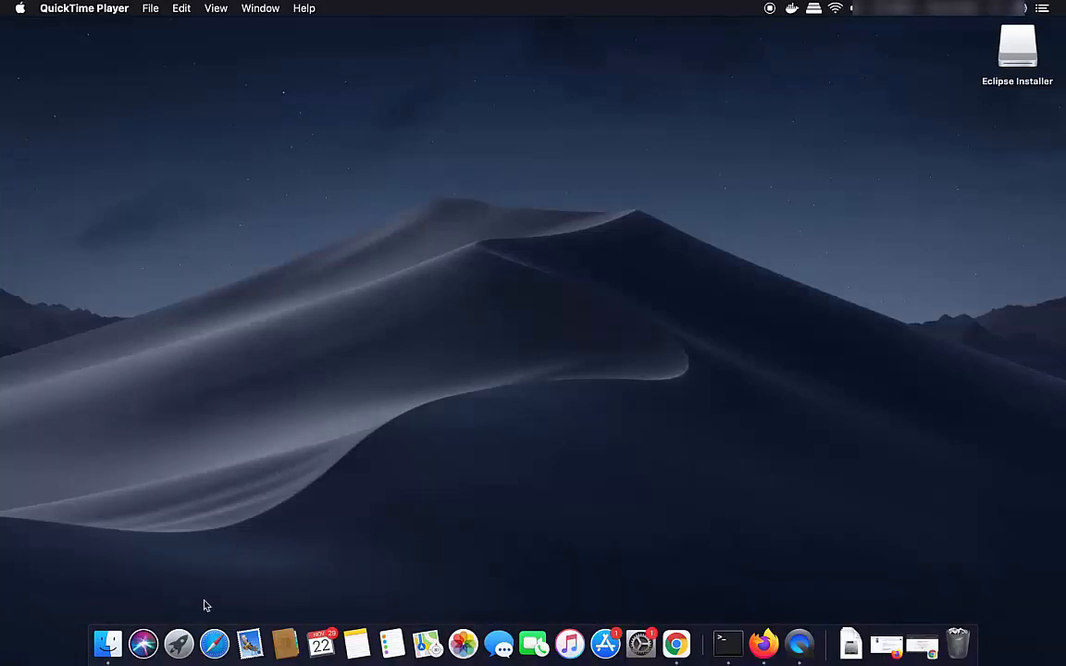
- Check in Launchpad whether Eclipse is listed among the installed applications
left_click(179, 643)
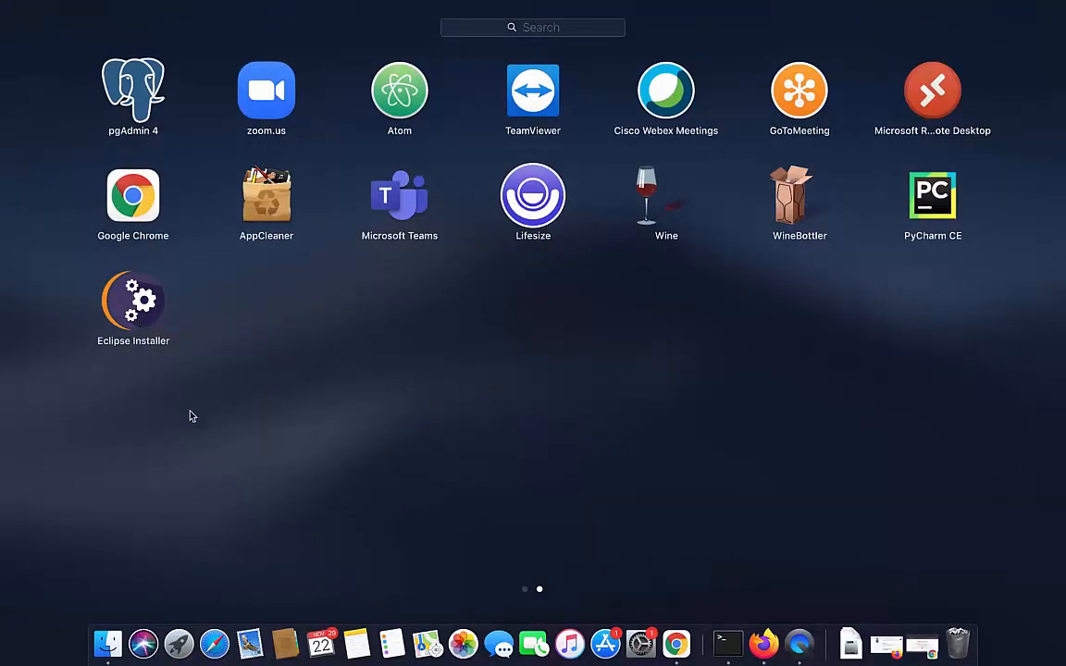
left_click(196, 547)
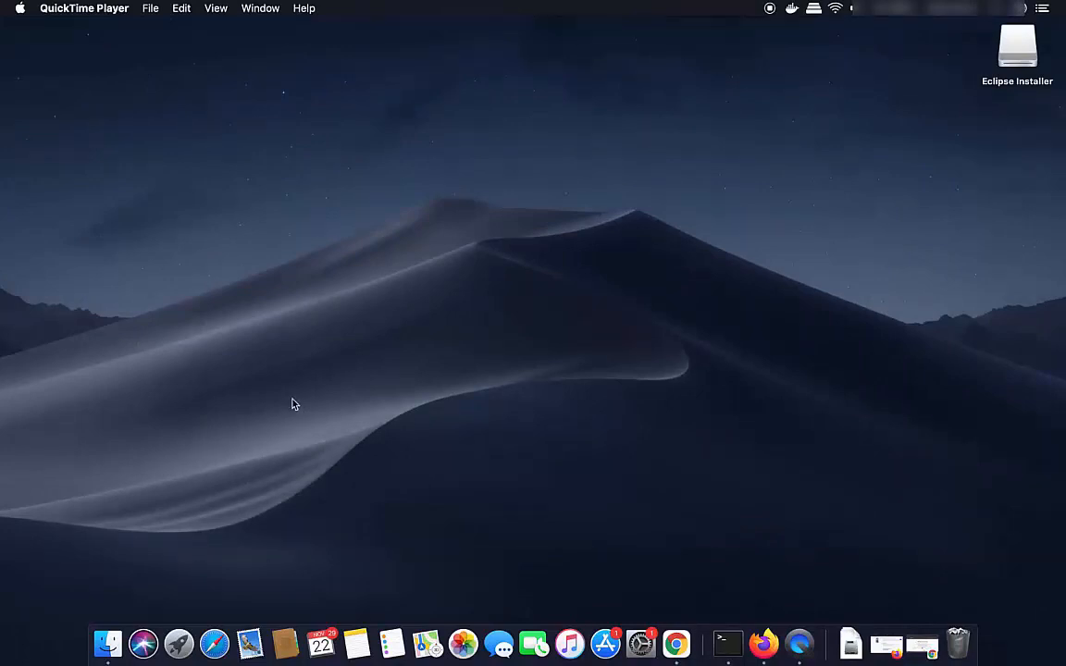
- Switch to Finder, preview the Eclipse app in the home folder's eclipse/java-2020-09 folder, and move it to the Applications folder
left_click(233, 98)
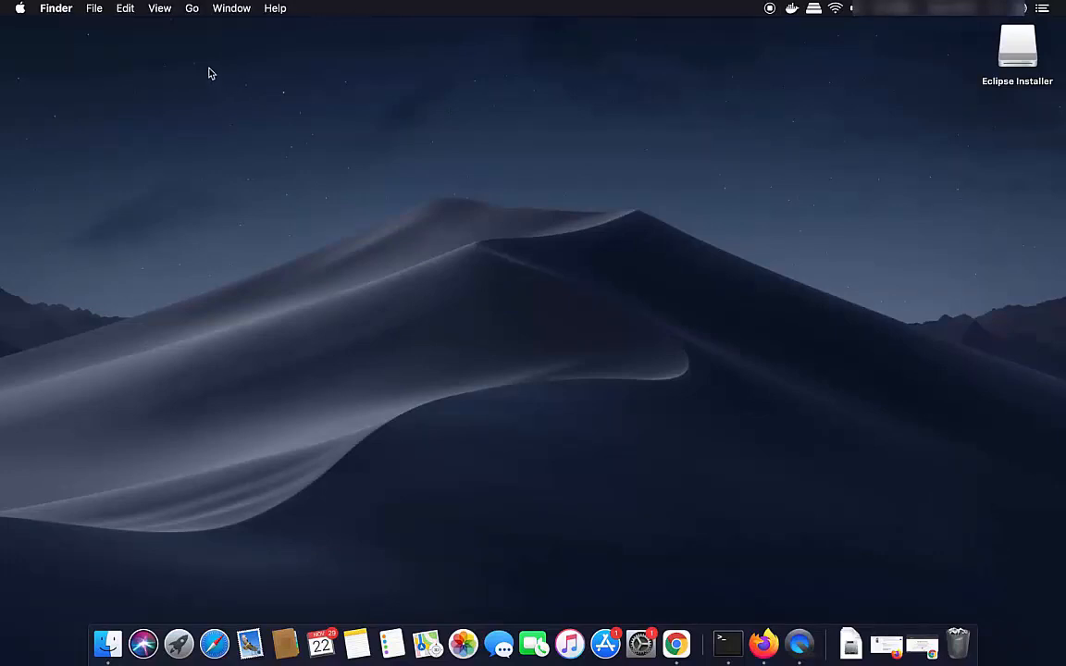
left_click(193, 11)
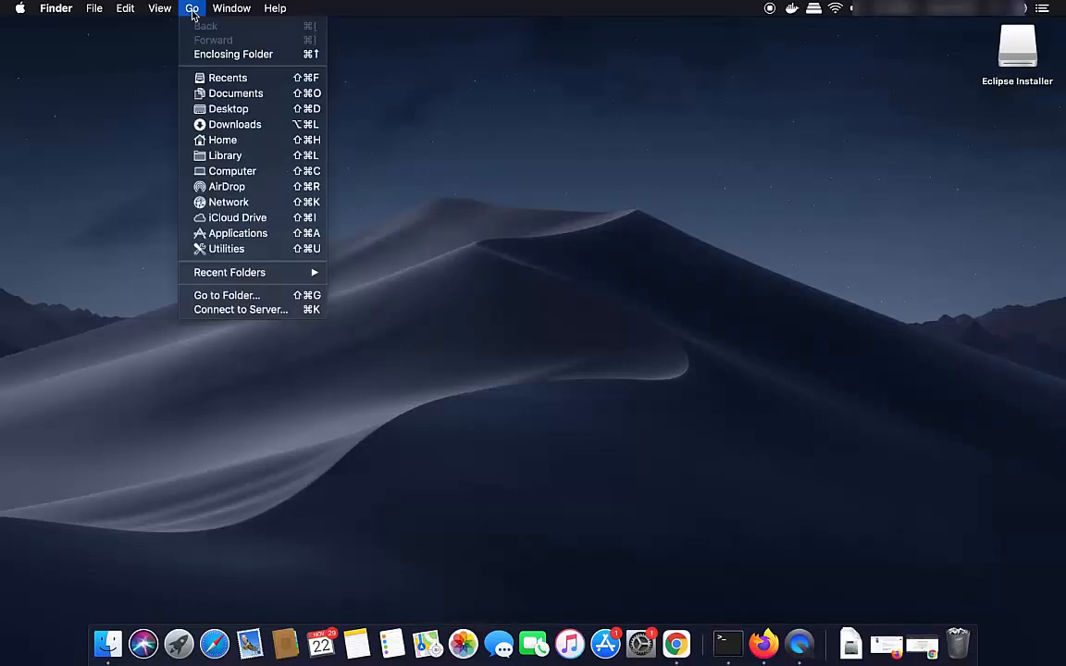
left_click(225, 146)
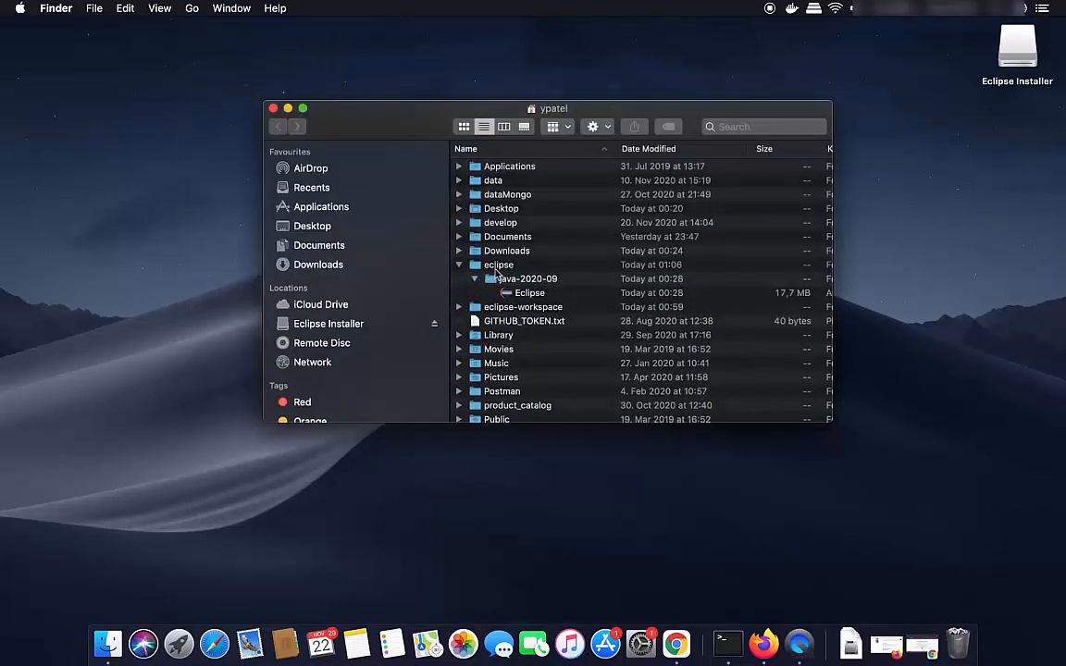
left_click(498, 266)
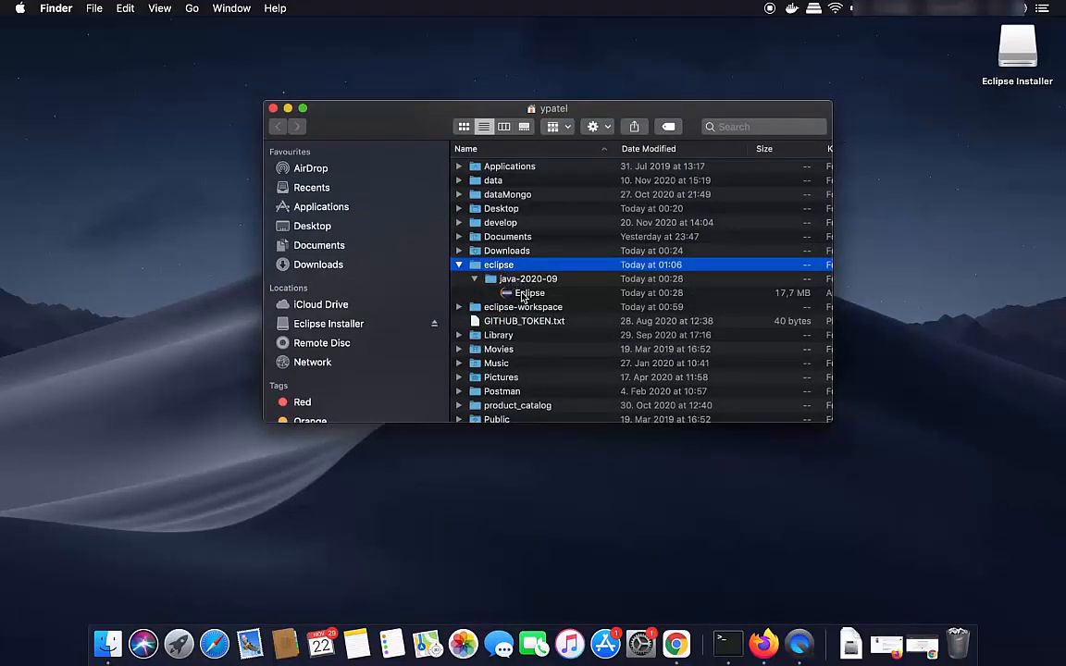
left_click(523, 293)
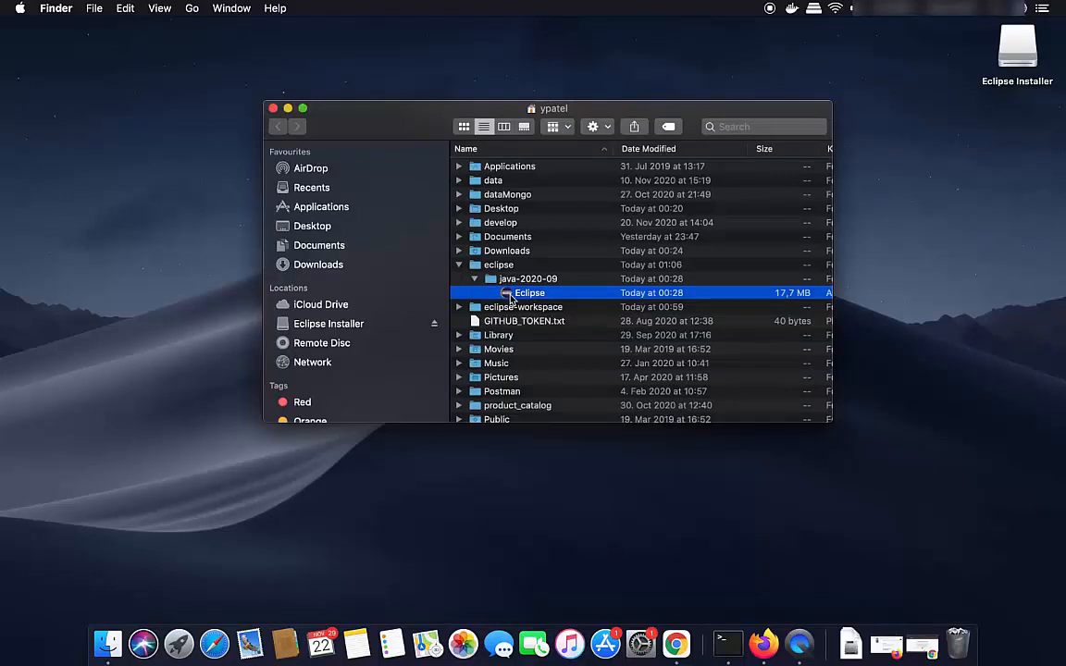
key("space")
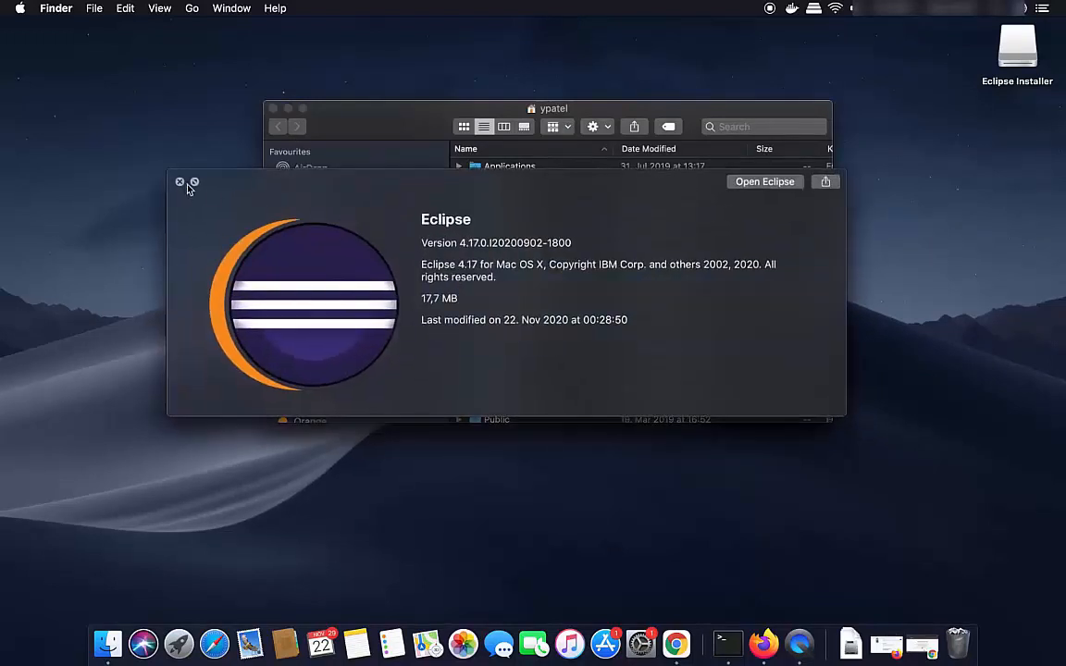
left_click(185, 184)
left_click_drag(519, 292, 353, 214)
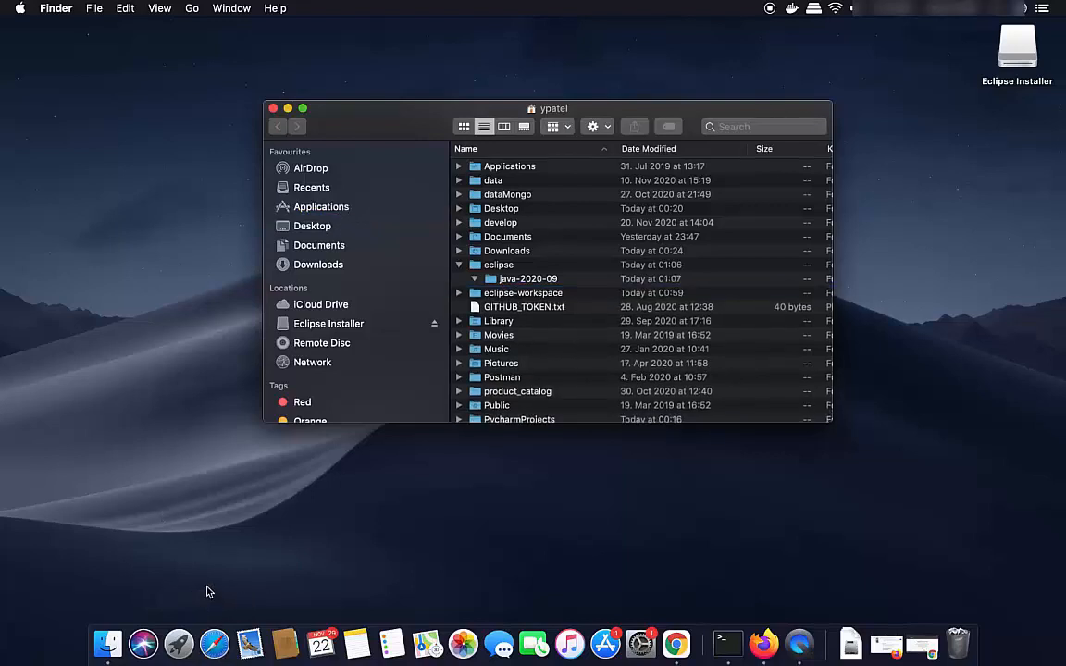
- Launch Eclipse from Launchpad and close the Finder window
left_click(178, 643)
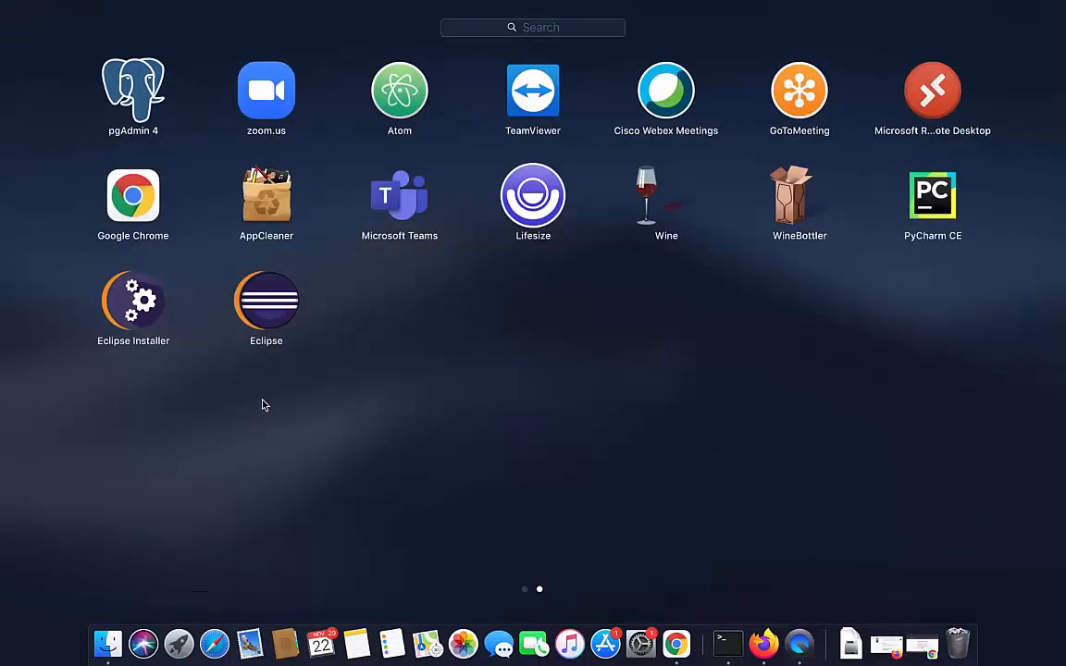
left_click(277, 315)
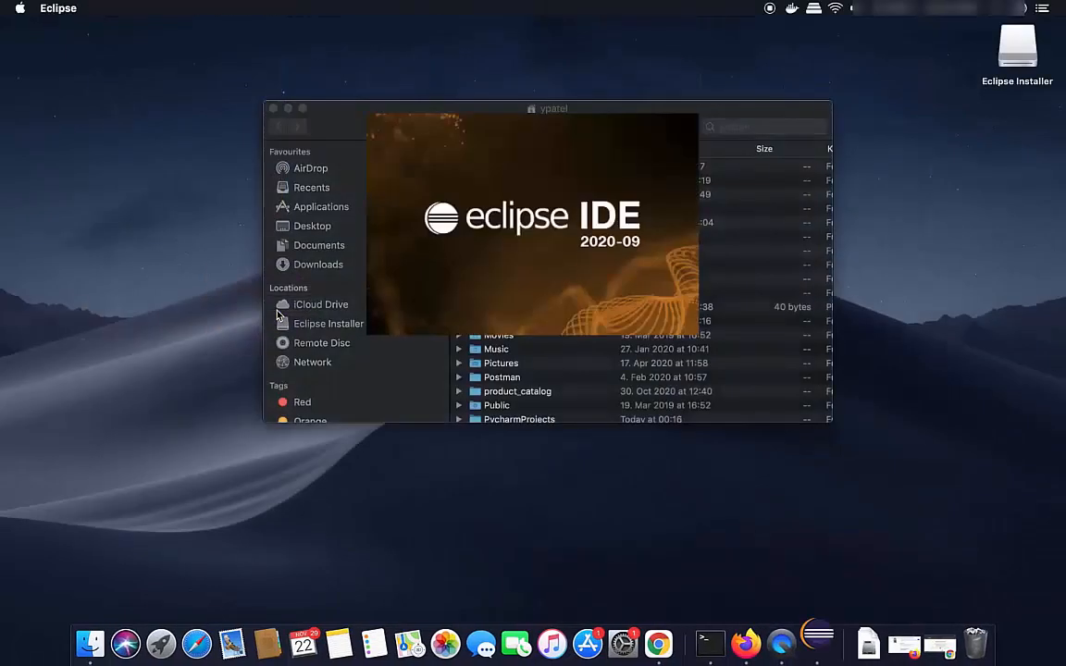
left_click(277, 109)
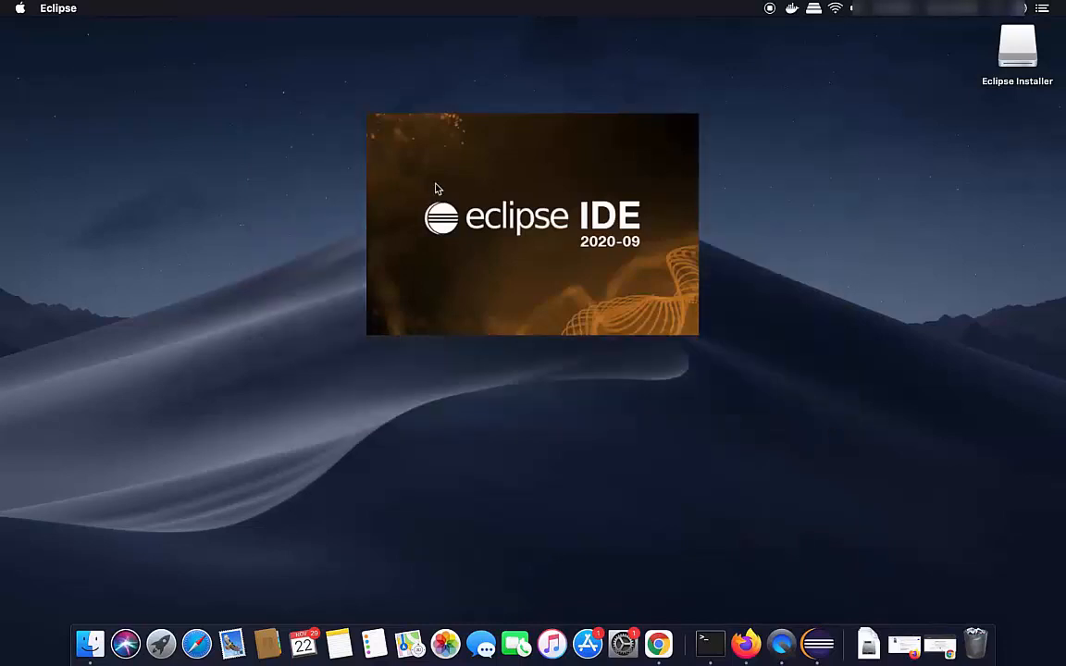